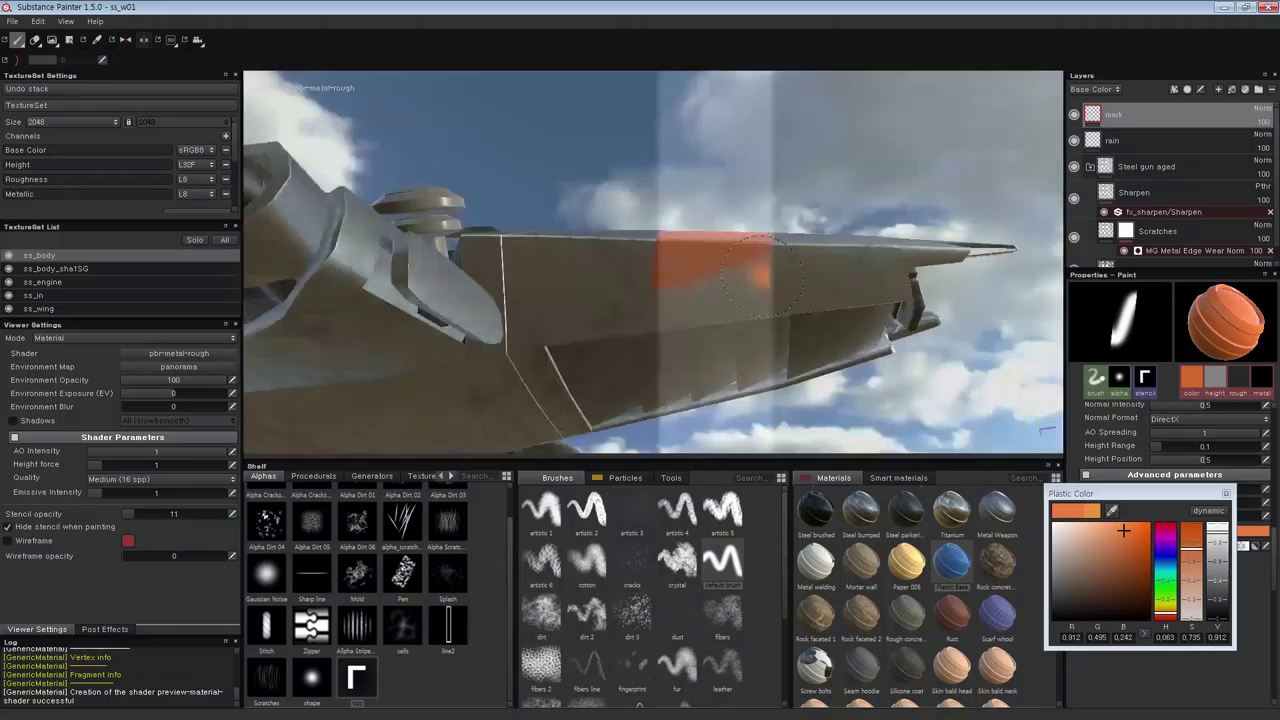
- Paint a first orange stroke across the stripe band on the dark hull
left_click_drag(760, 272, 690, 290)
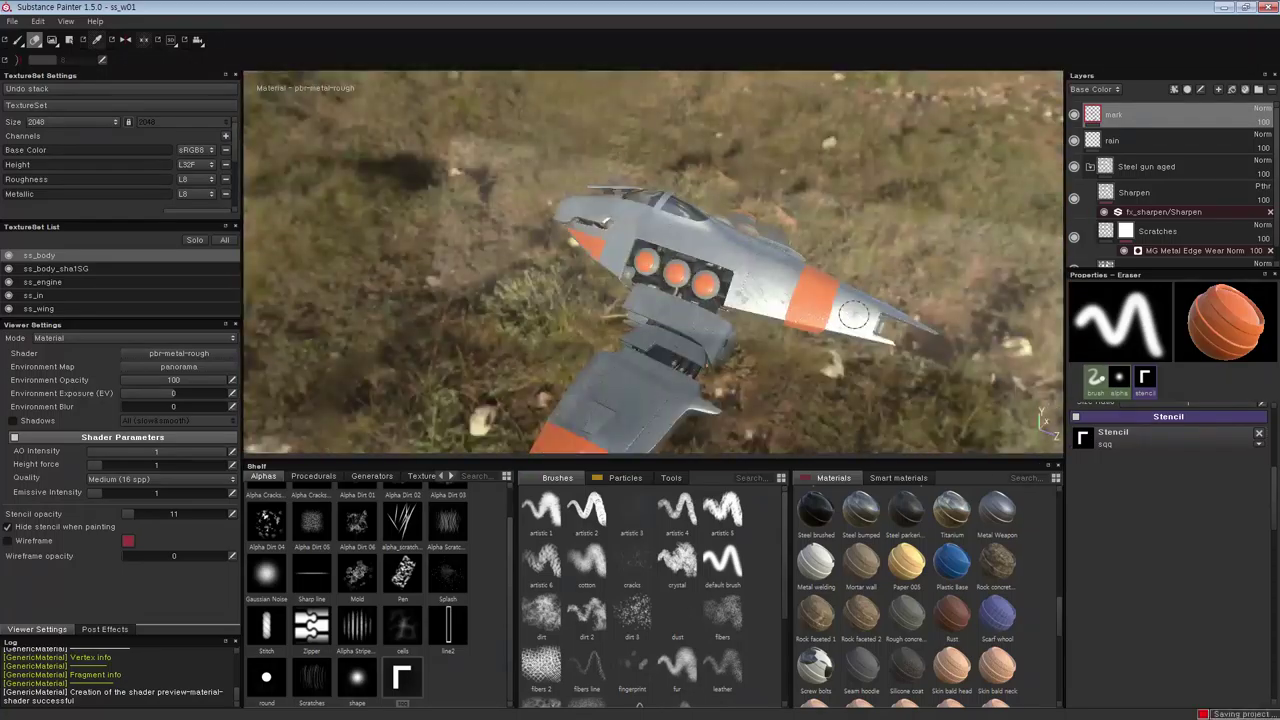
- Brush dark grime across the orange stripe with the dirt brush
key("ctrl")
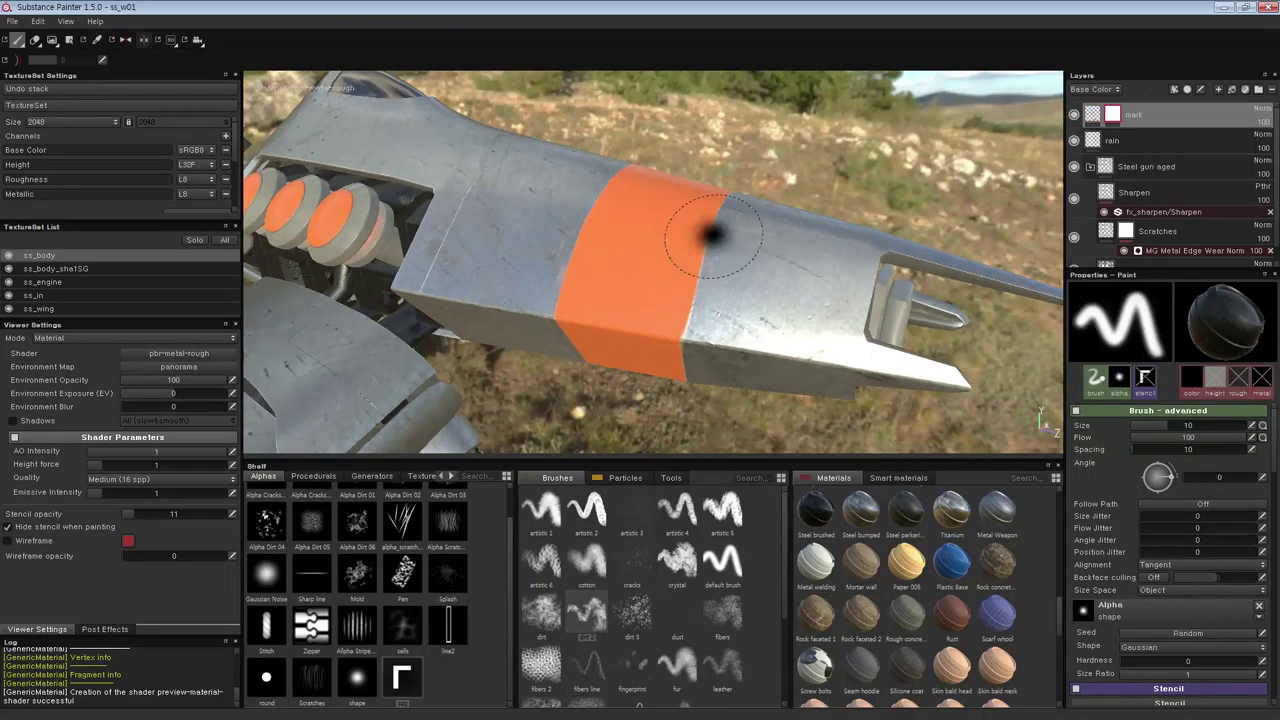
left_click_drag(686, 223, 890, 240)
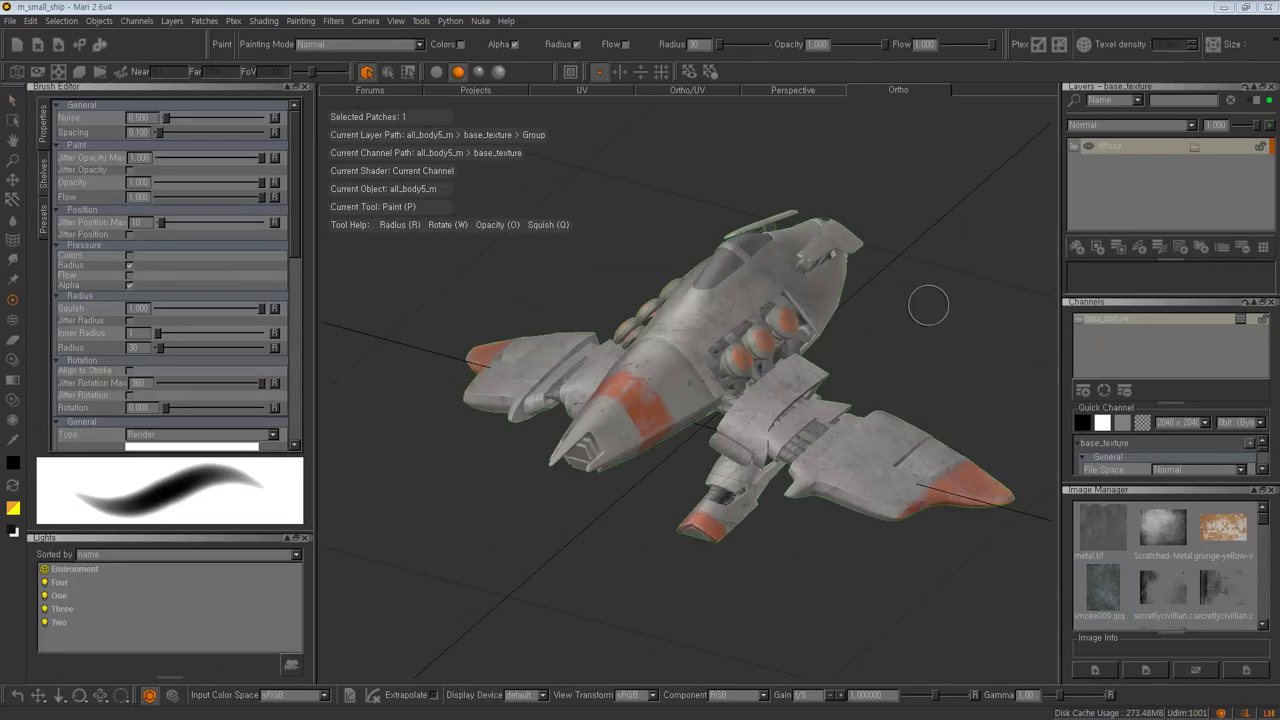
- Move in close to the hull, then pull back to see the whole ship
middle_click_drag(913, 297, 790, 360)
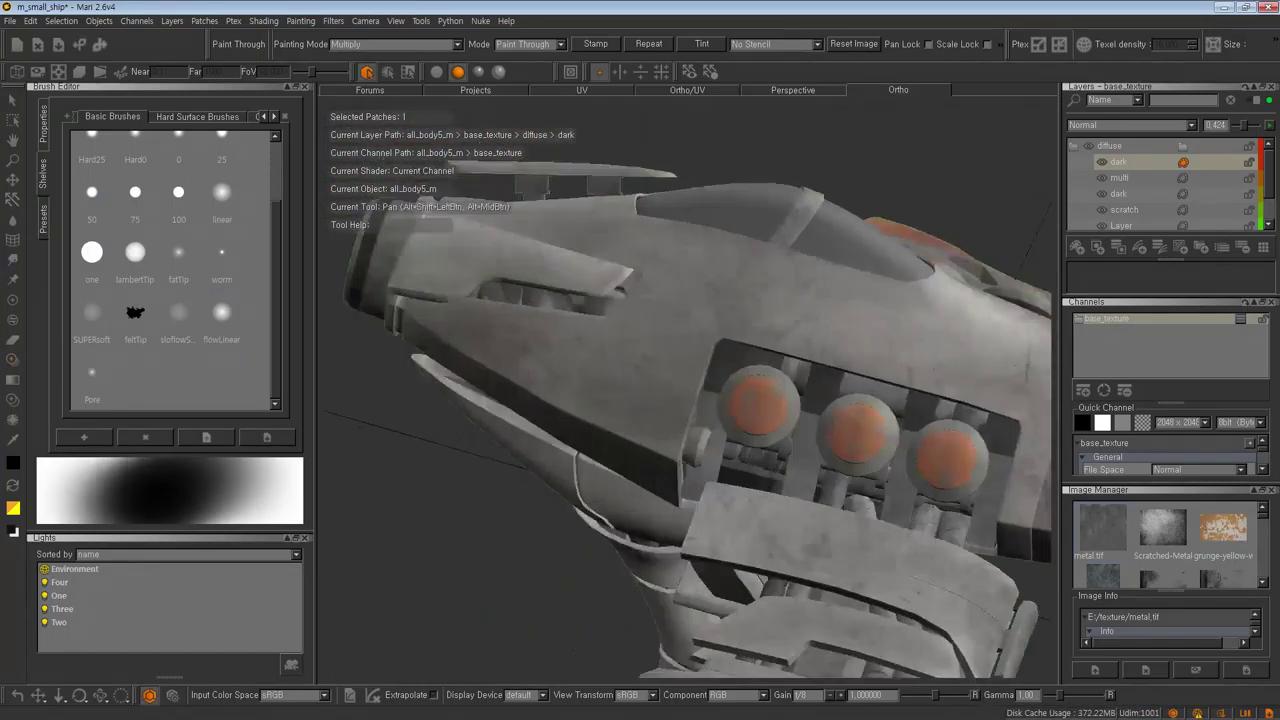
left_click_drag(800, 357, 660, 375, "alt")
- Try projecting the grey texture onto the hull with paint-through, then undo it
key("u")
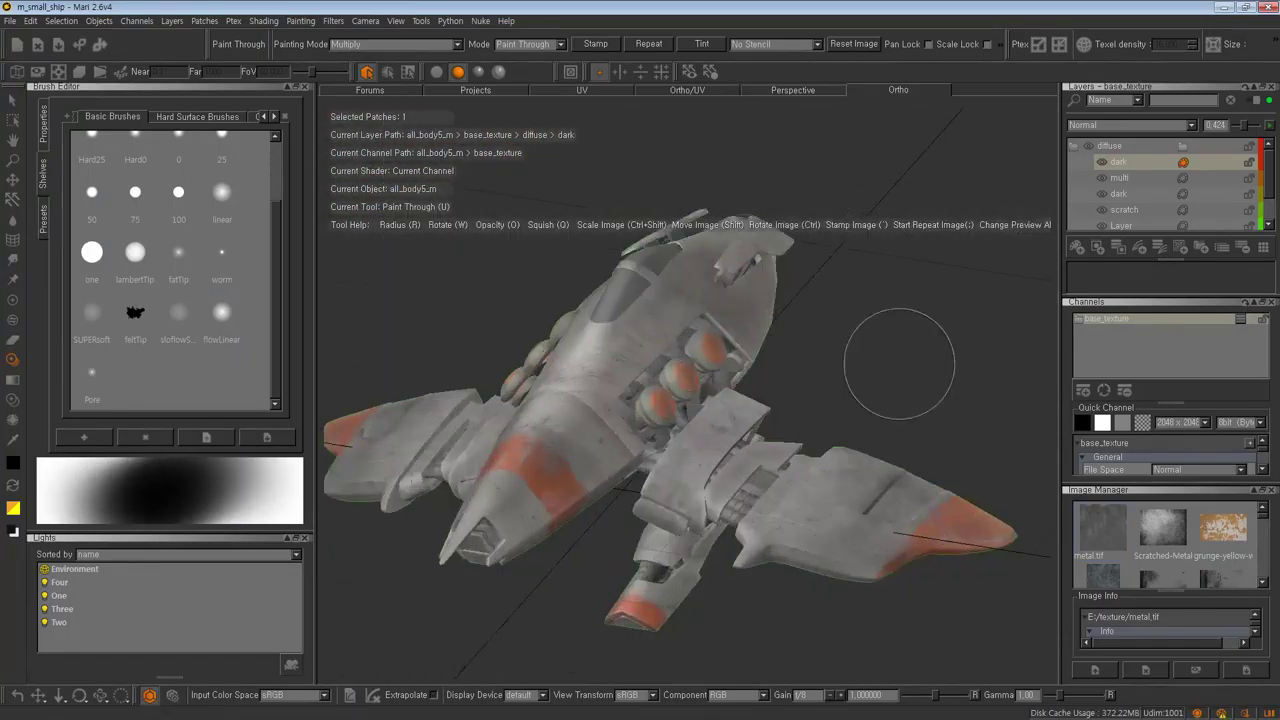
left_click_drag(857, 428, 820, 430, "alt")
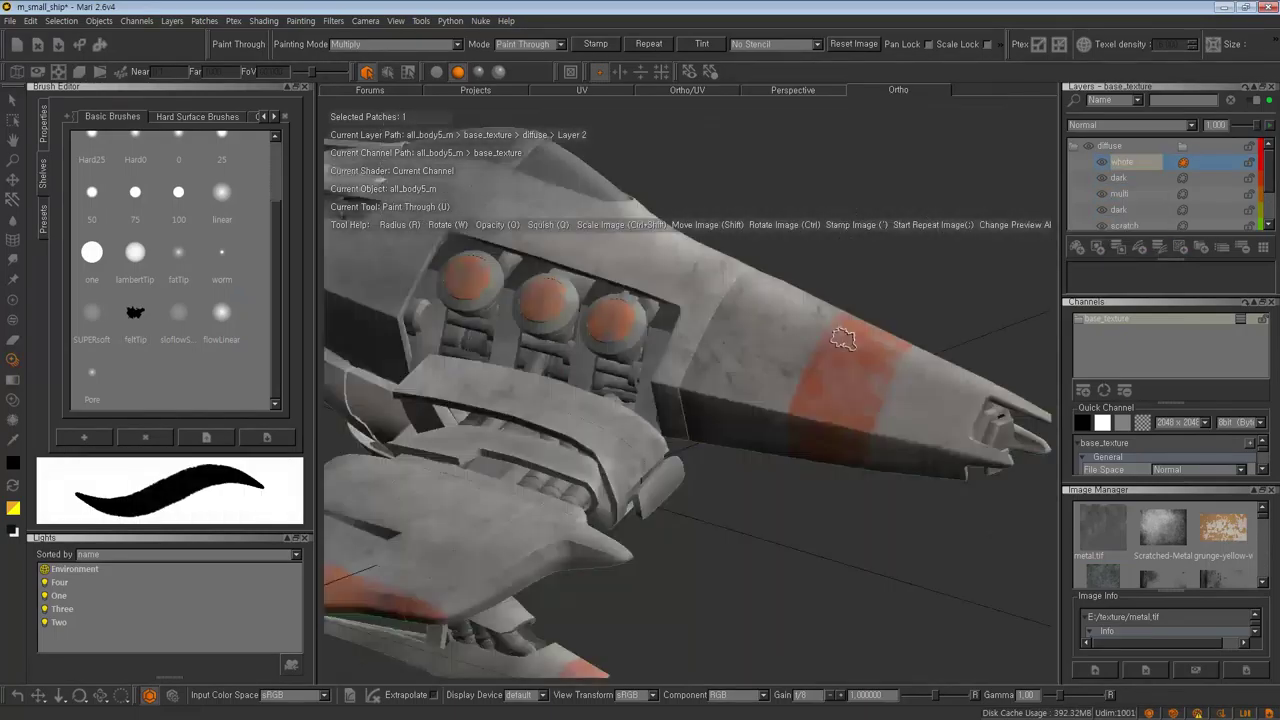
key("ctrl+z")
- Open the Colors palette, set white as the foreground colour and Painting Mode to Normal
left_click(43, 125)
left_click(395, 20)
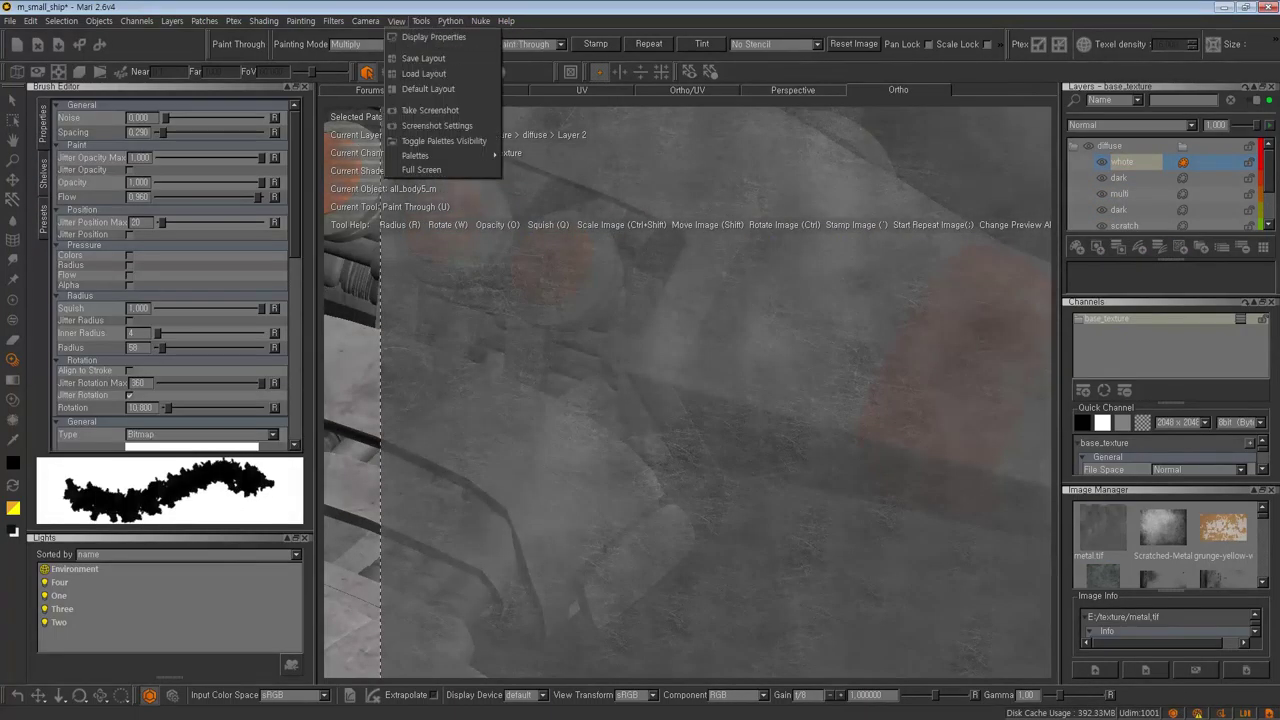
left_click(540, 230)
left_click(450, 20)
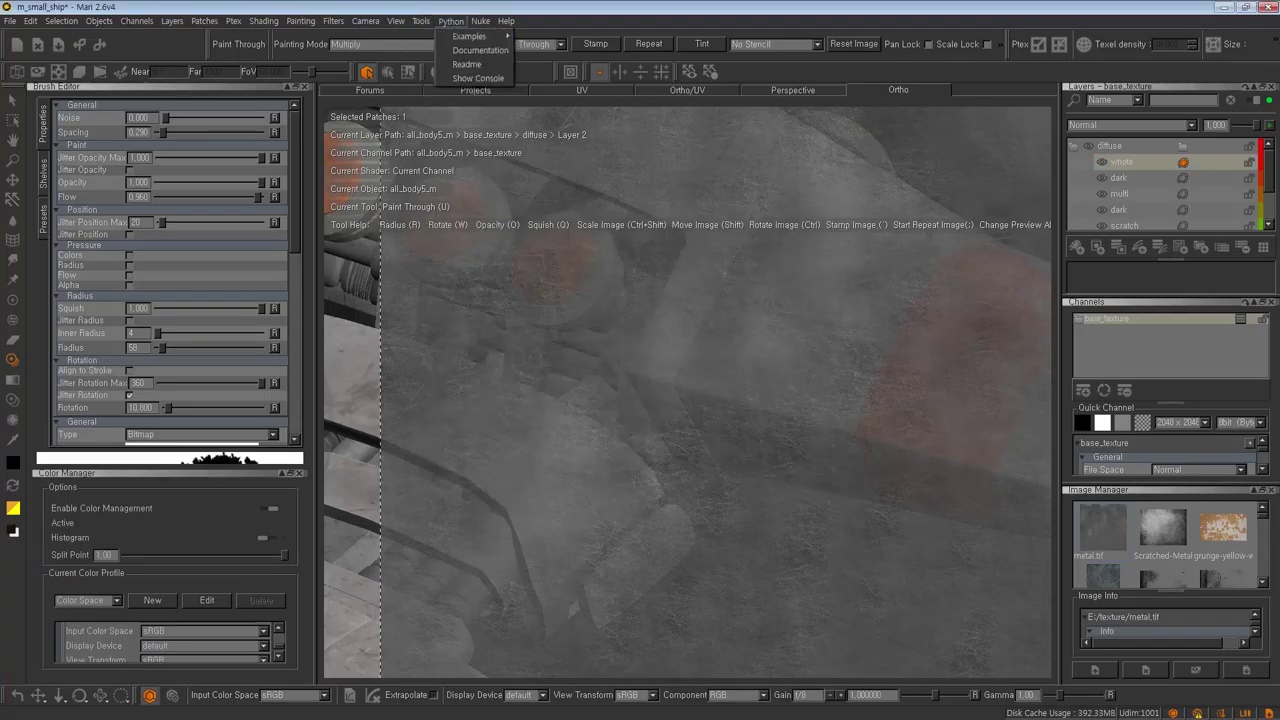
left_click(13, 462)
left_click(605, 489)
left_click(395, 44)
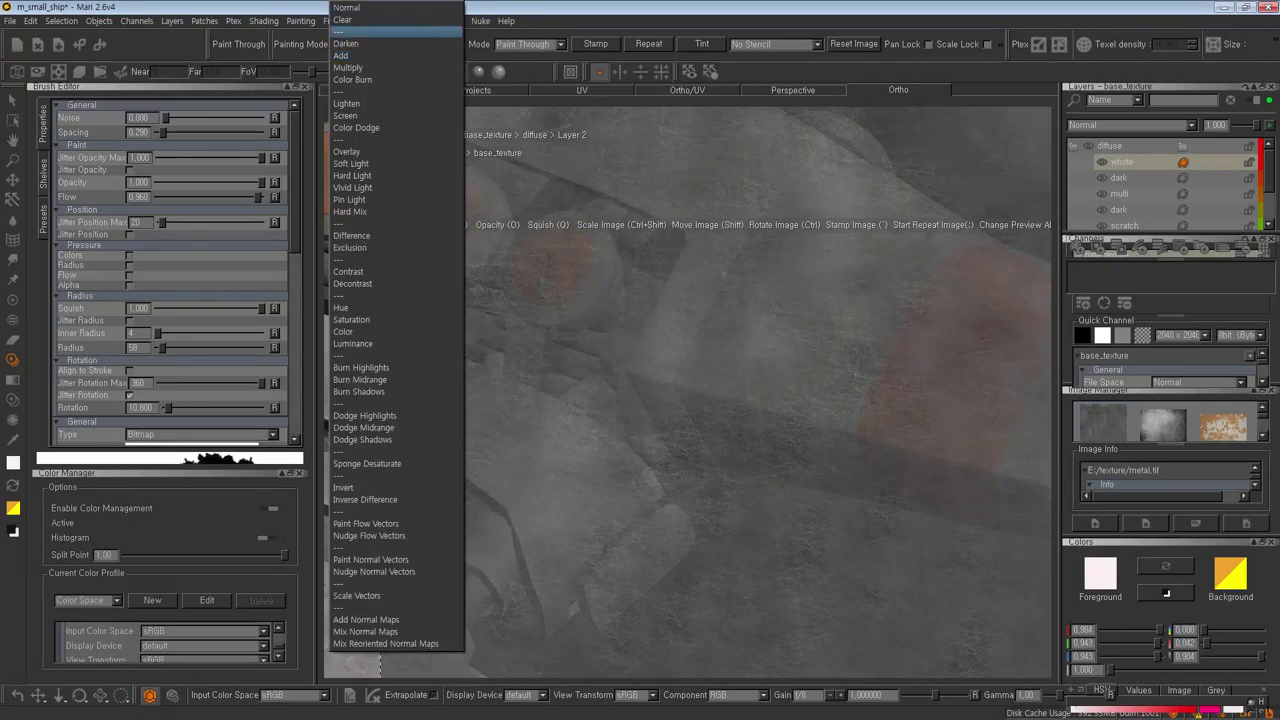
left_click(395, 14)
left_click(13, 508)
left_click(605, 489)
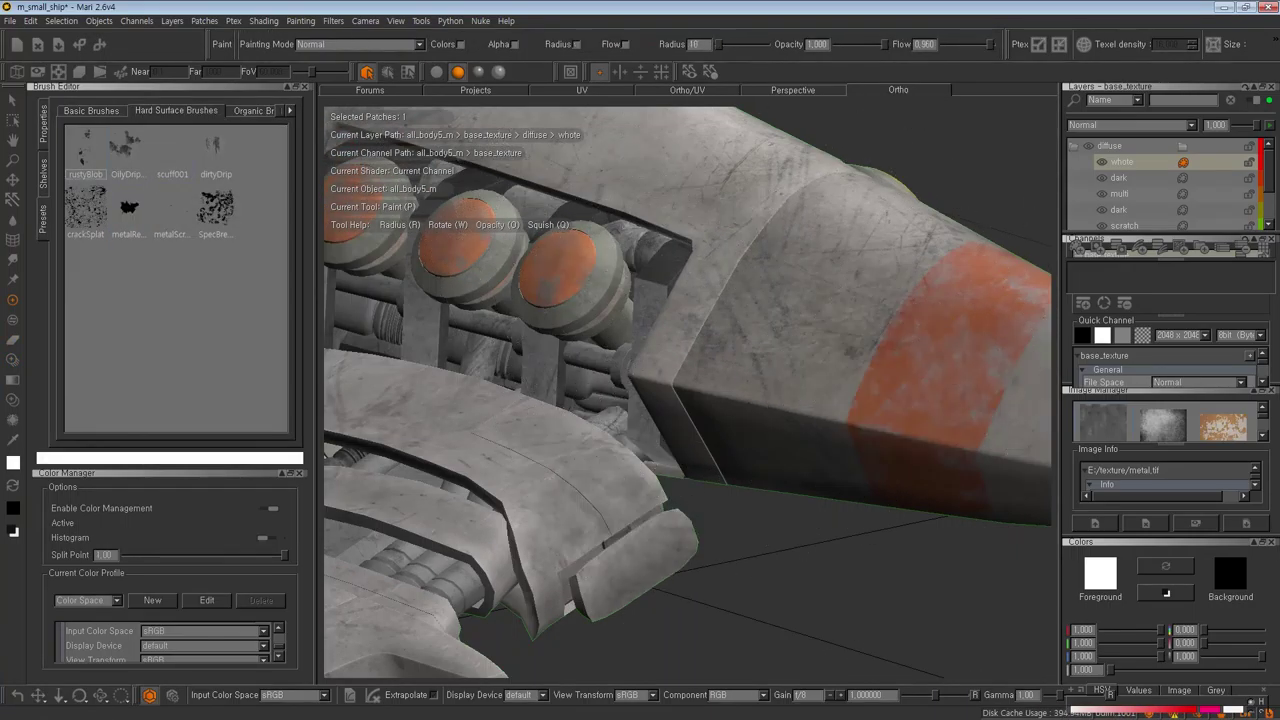
- Paint white chipped wear along the panel edge, then undo it
key("ctrl+z")
left_click_drag(710, 388, 755, 352, "alt")
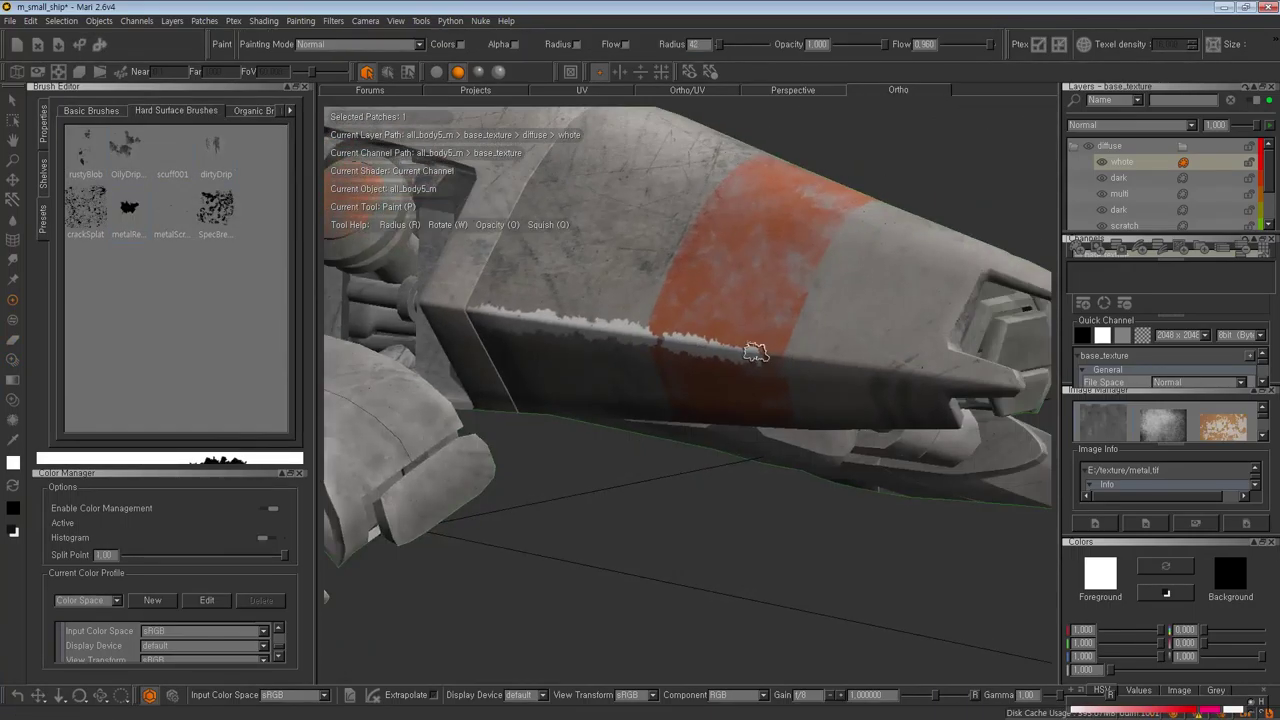
key("ctrl+z")
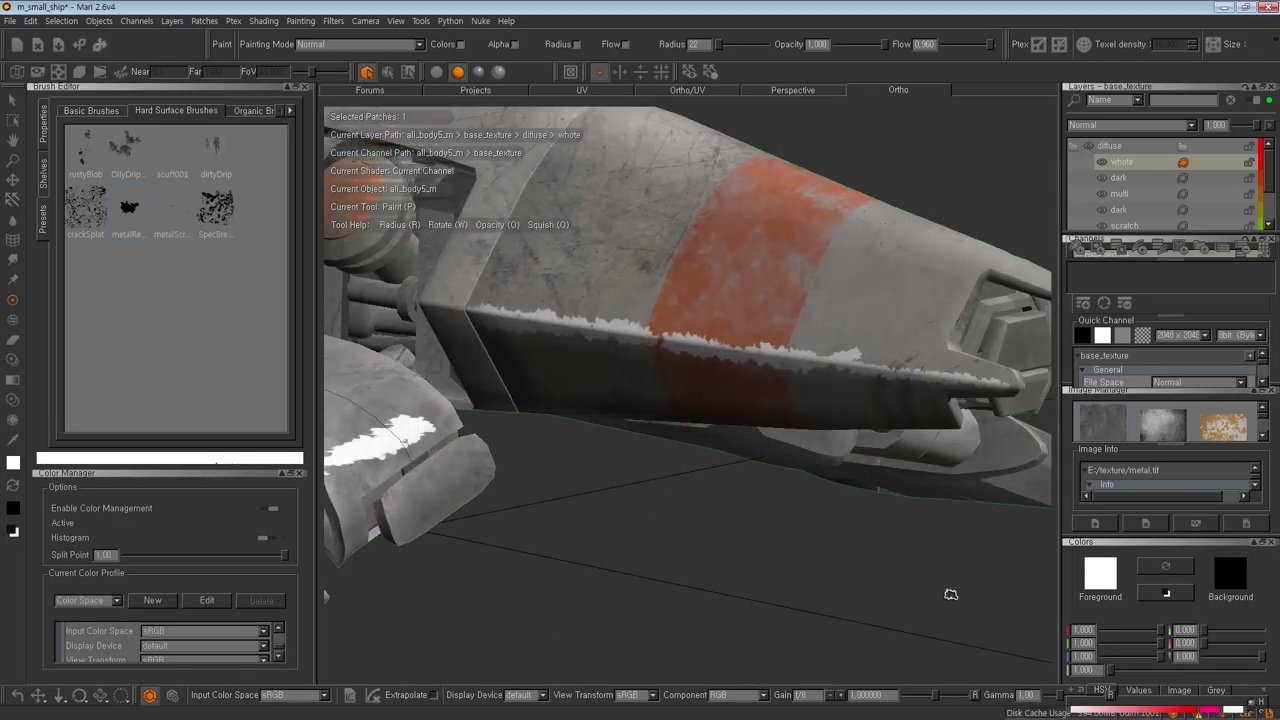
- Cycle the Painting Mode through Soft Light and Color to another blend, then switch to erasing
left_click(357, 44)
left_click(340, 300)
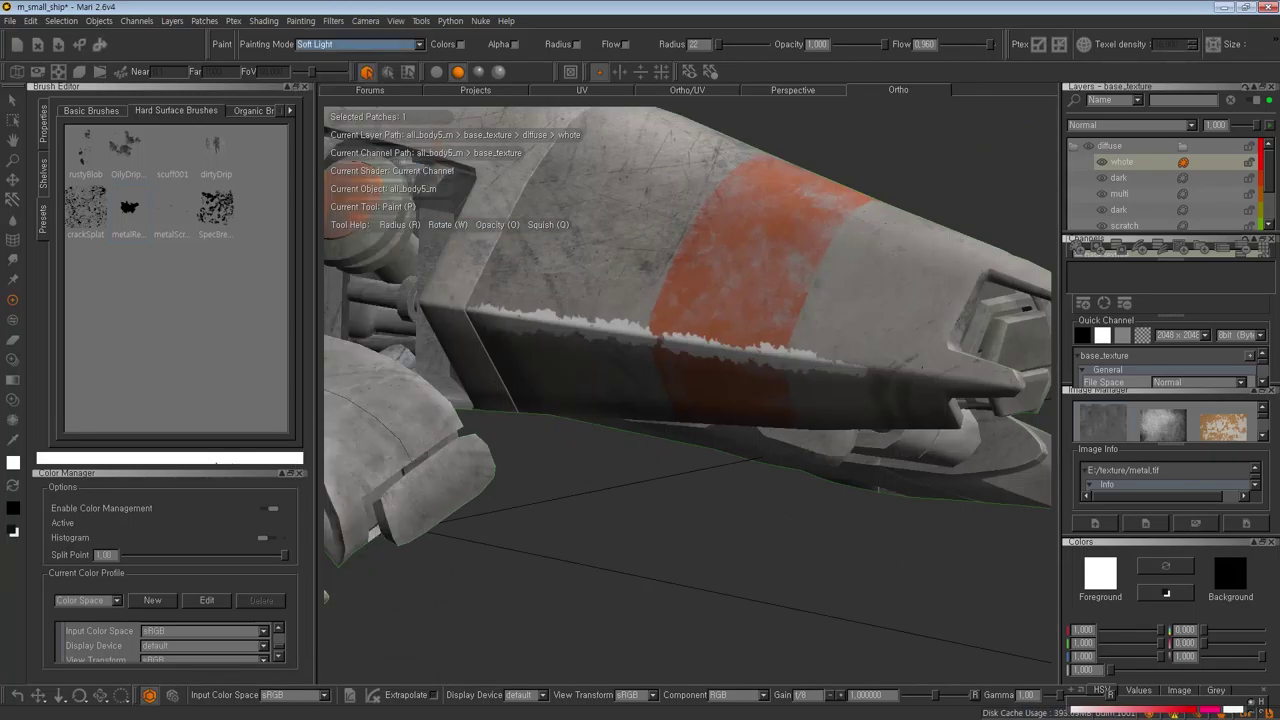
left_click(357, 44)
left_click(357, 44)
left_click(357, 44)
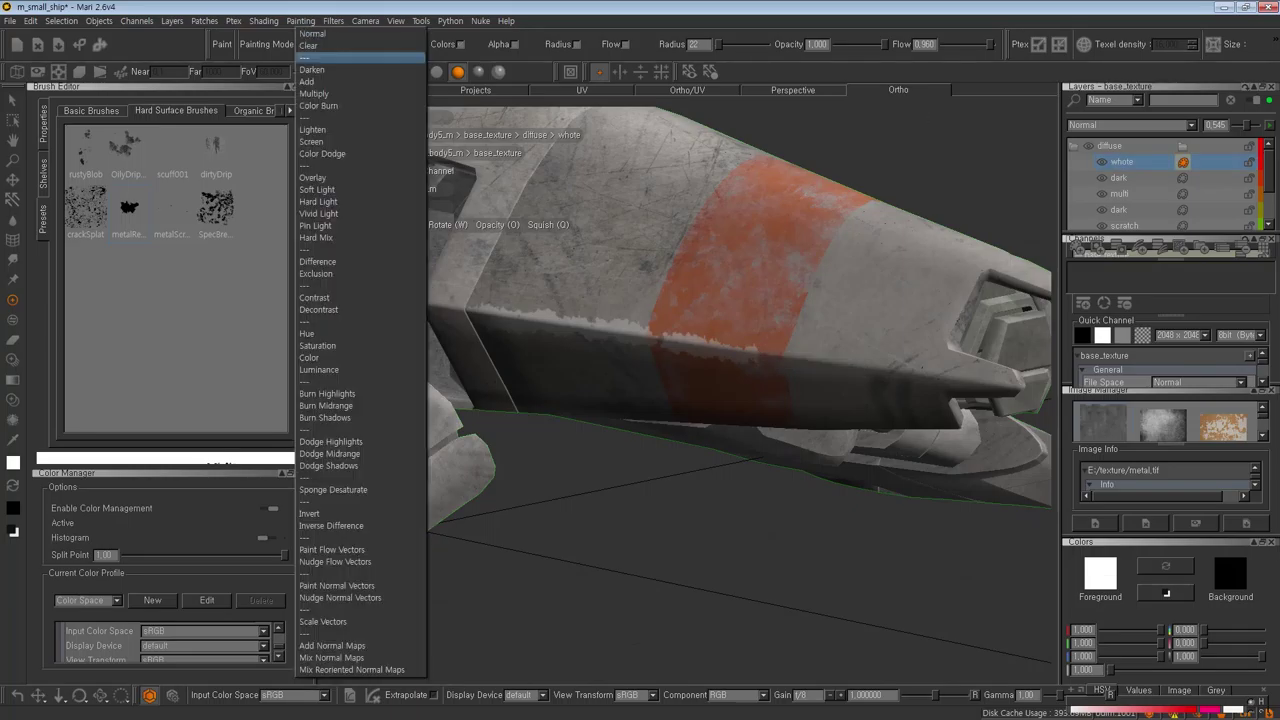
left_click(340, 430)
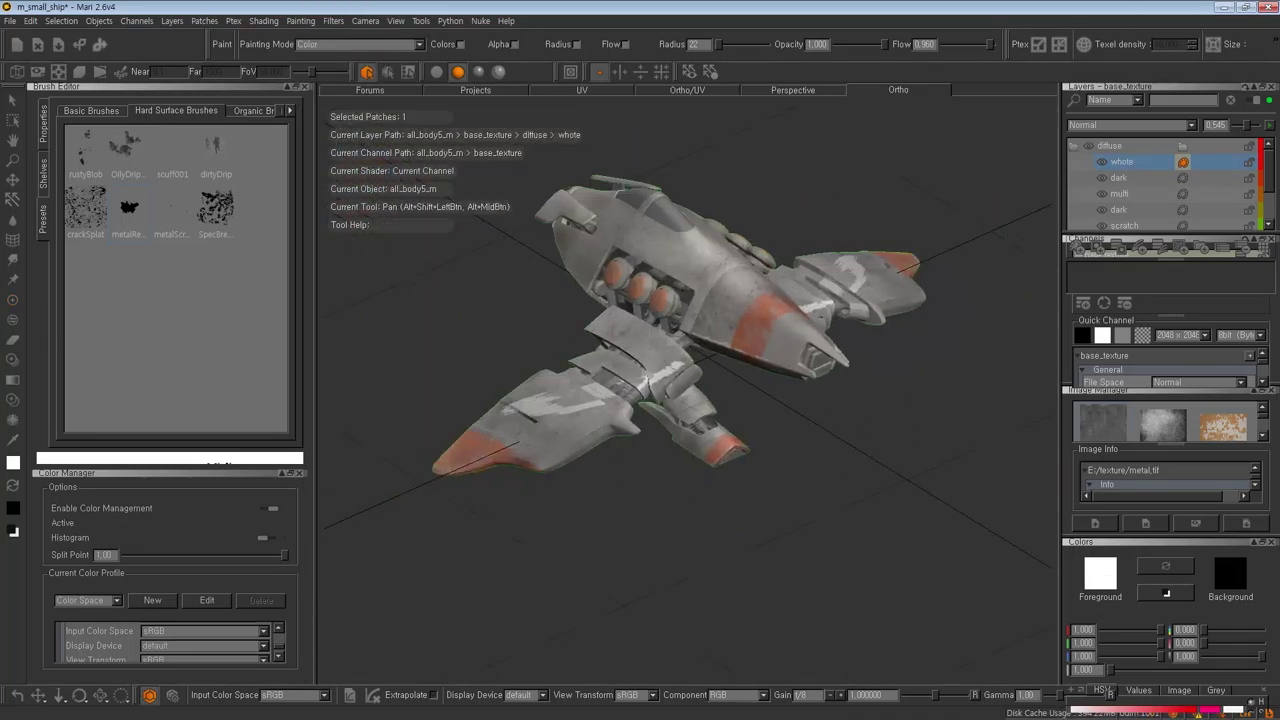
key("e")
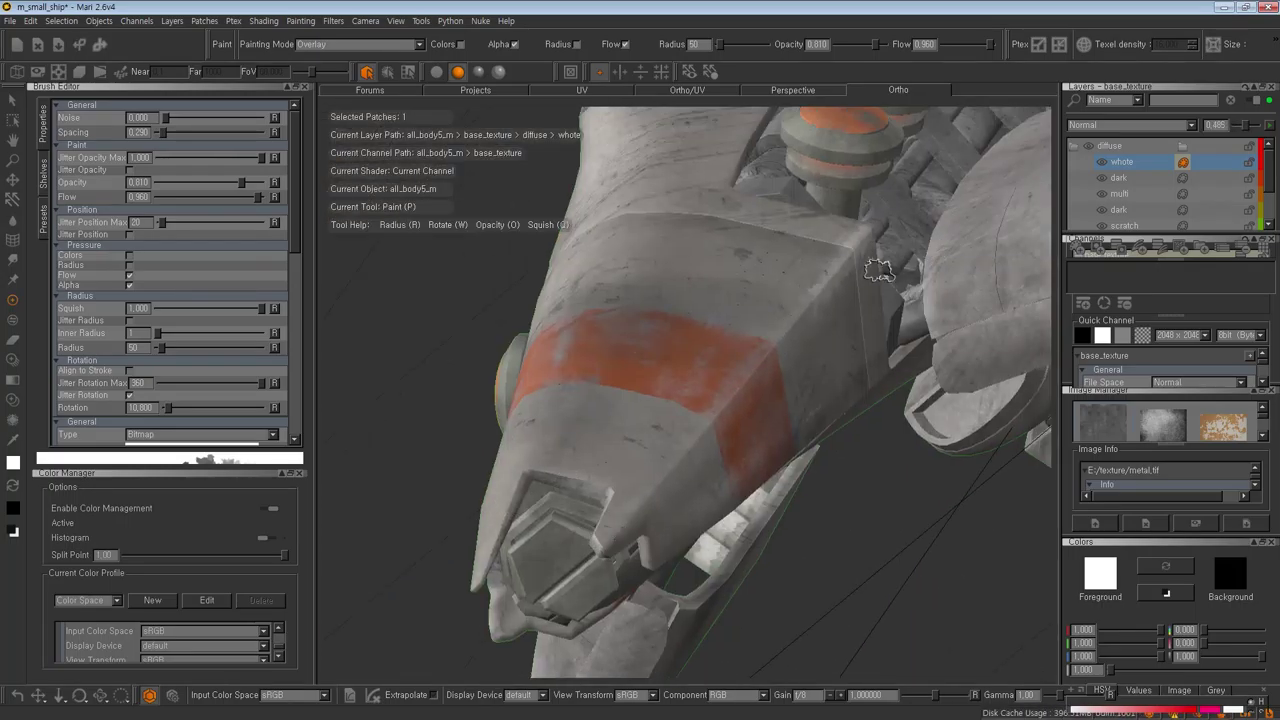
- Orbit around the hull panels to inspect the three orange engine discs
key("ctrl+z")
key("ctrl+z")
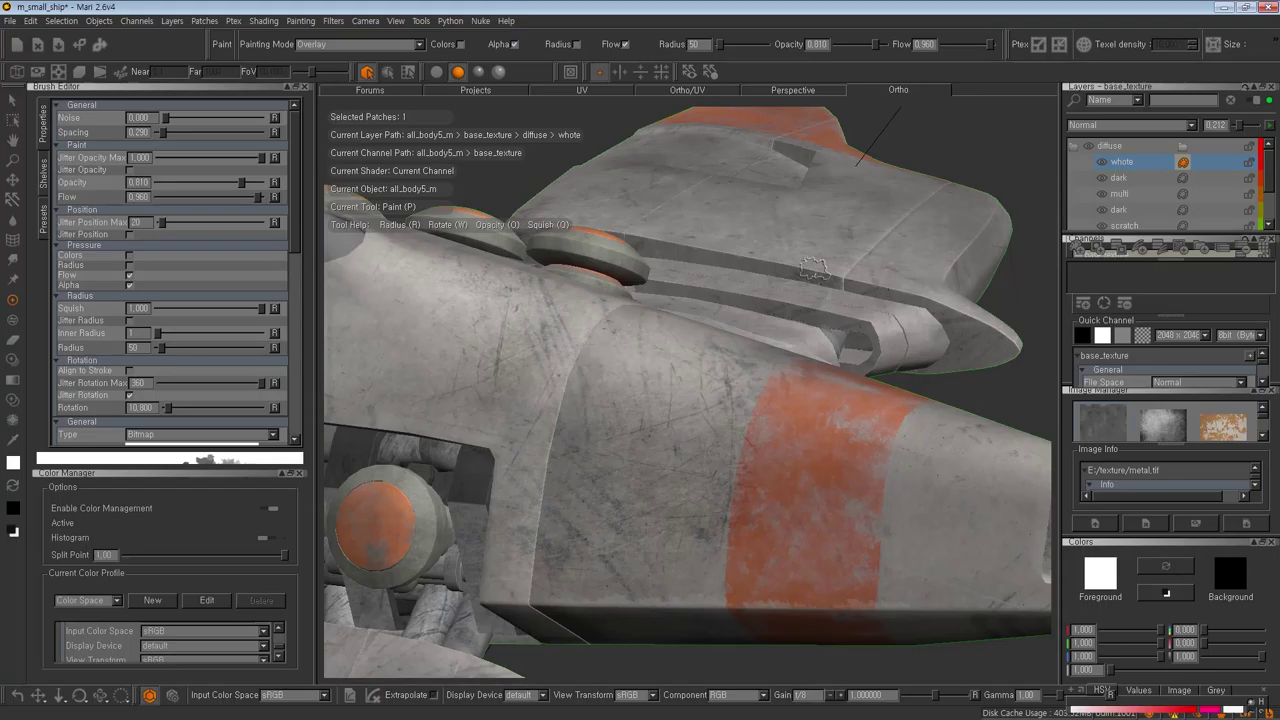
left_click_drag(814, 268, 660, 380, "alt")
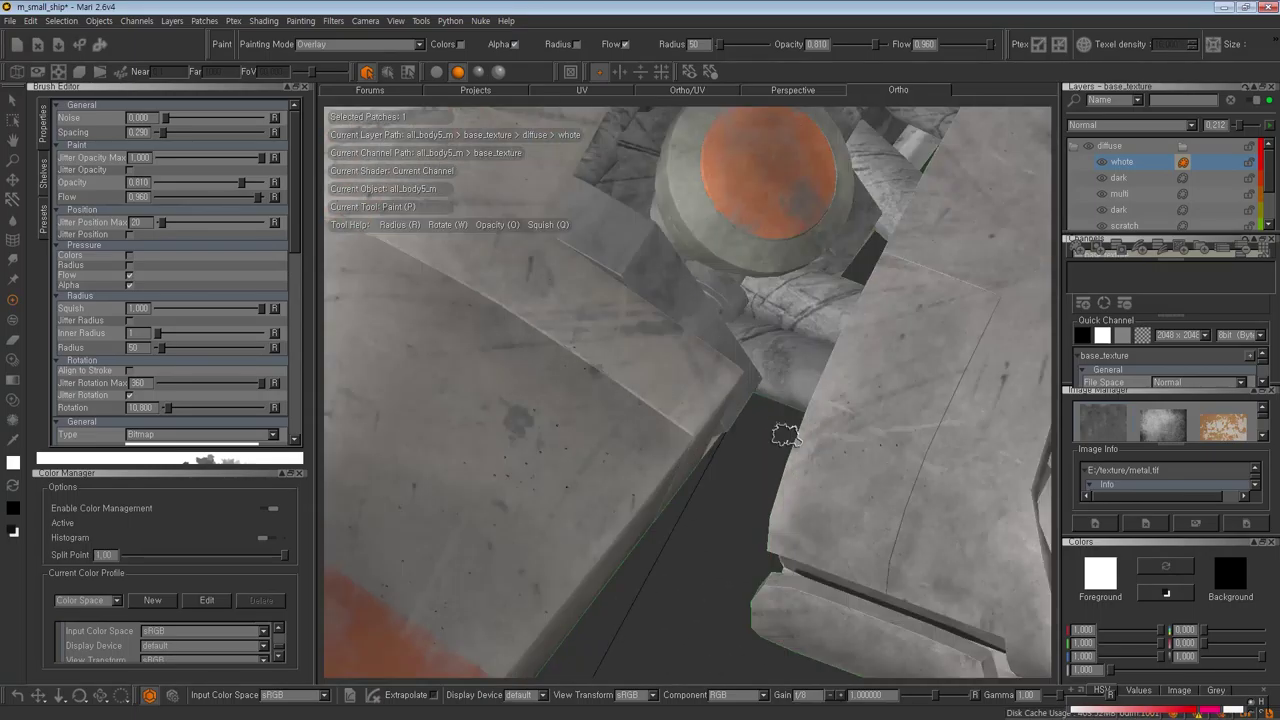
mouse_move(686, 414)
left_mouse_down("alt")
mouse_move(677, 534)
mouse_move(828, 210)
mouse_move(655, 365)
left_mouse_up("alt")
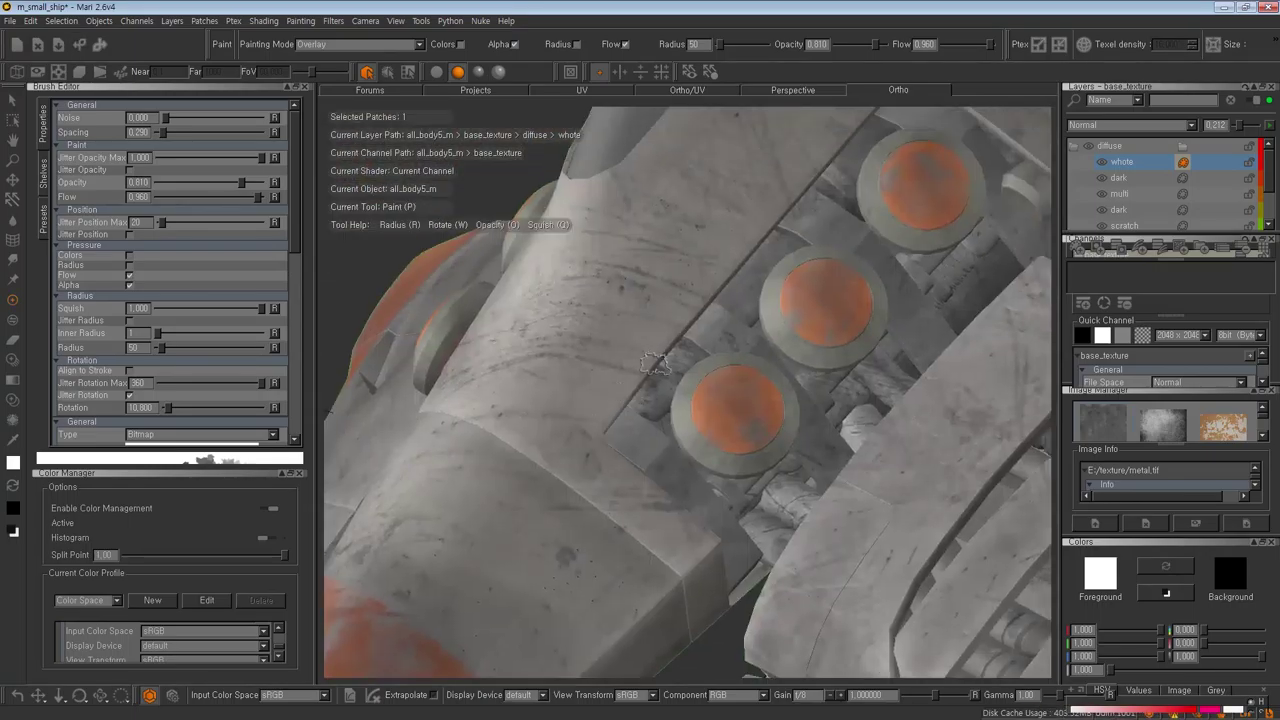
left_click_drag(805, 222, 858, 245, "alt")
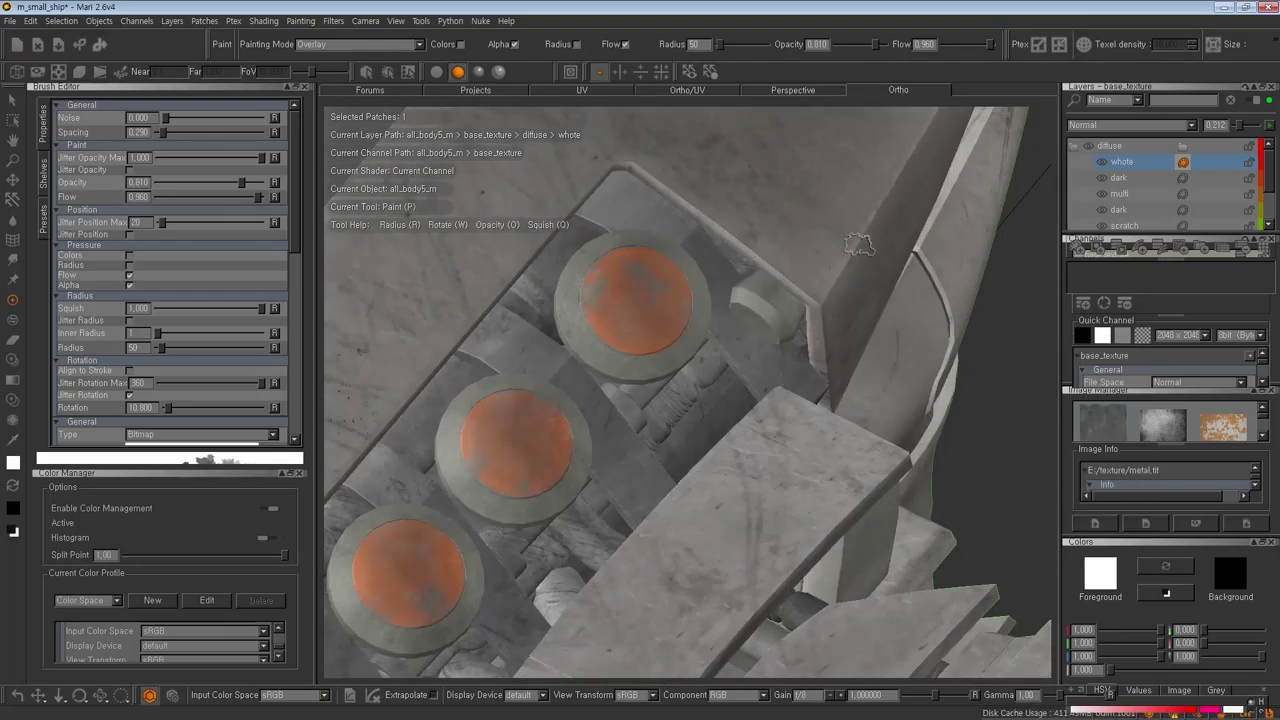
left_click_drag(1035, 272, 705, 432, "alt")
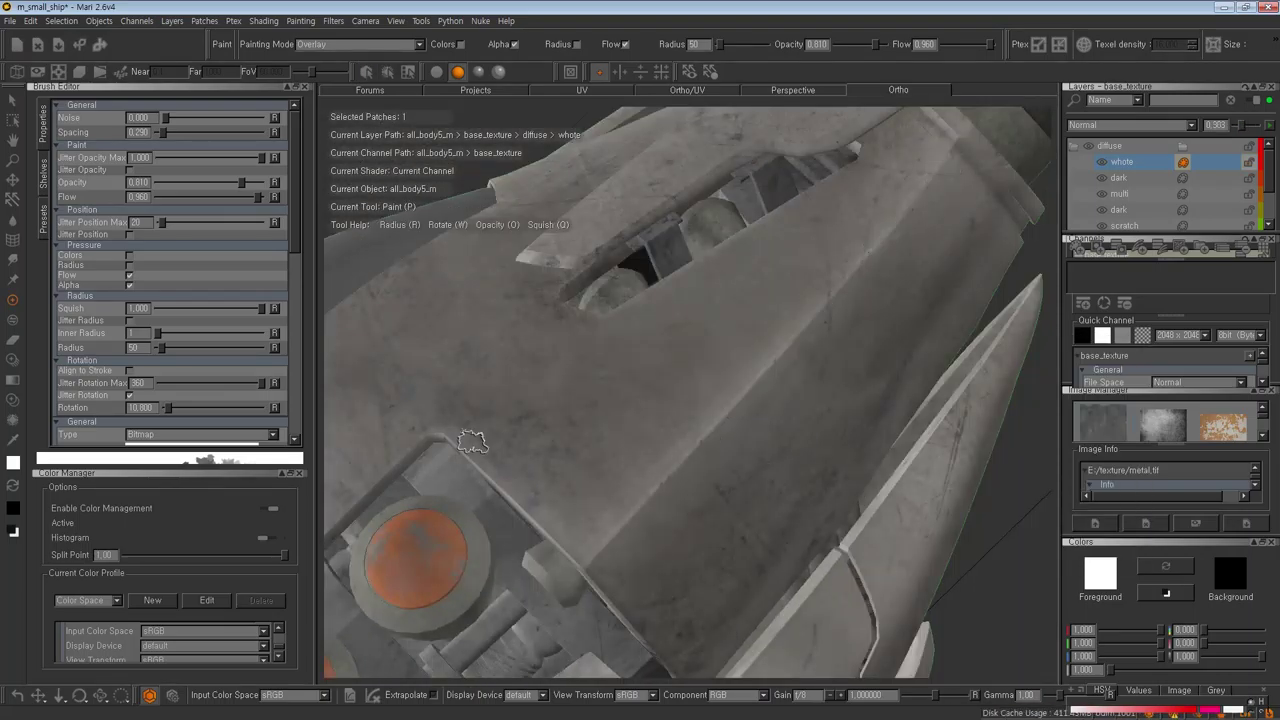
left_click_drag(1018, 560, 888, 440, "alt")
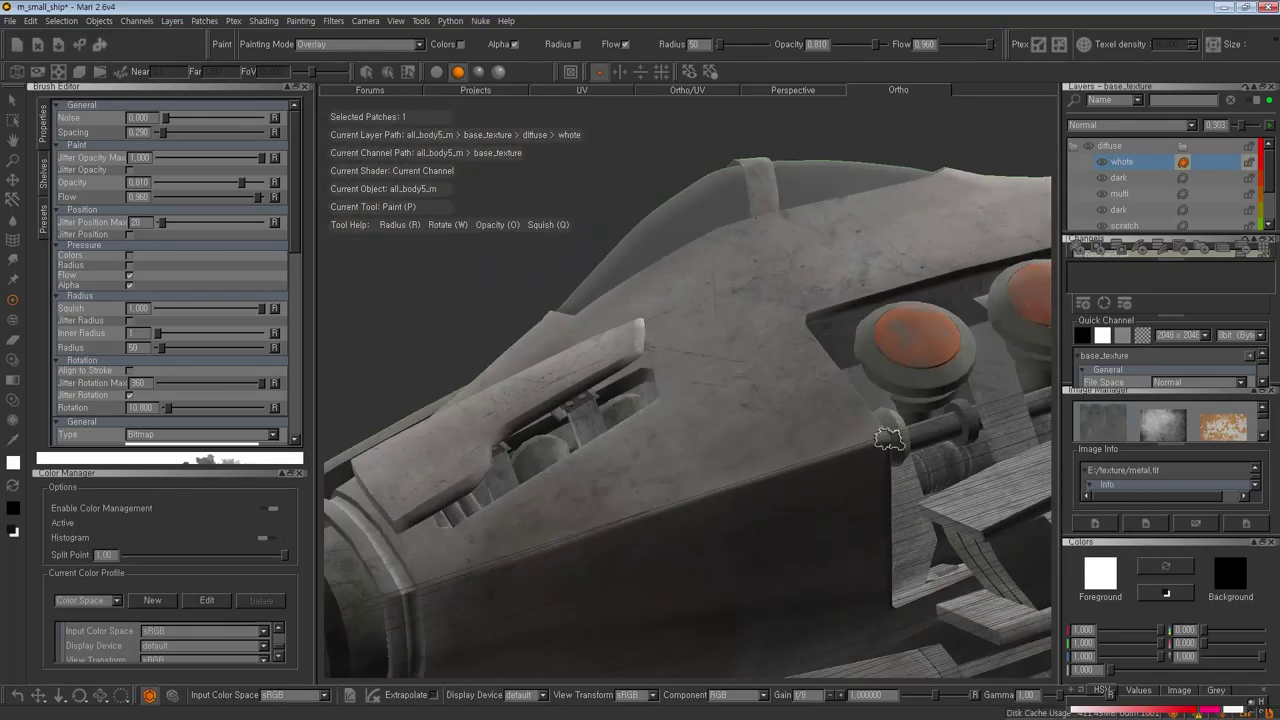
- Inspect the nozzle, frame the whole ship, and open the whote layer's context menu
left_click_drag(481, 286, 600, 362, "alt")
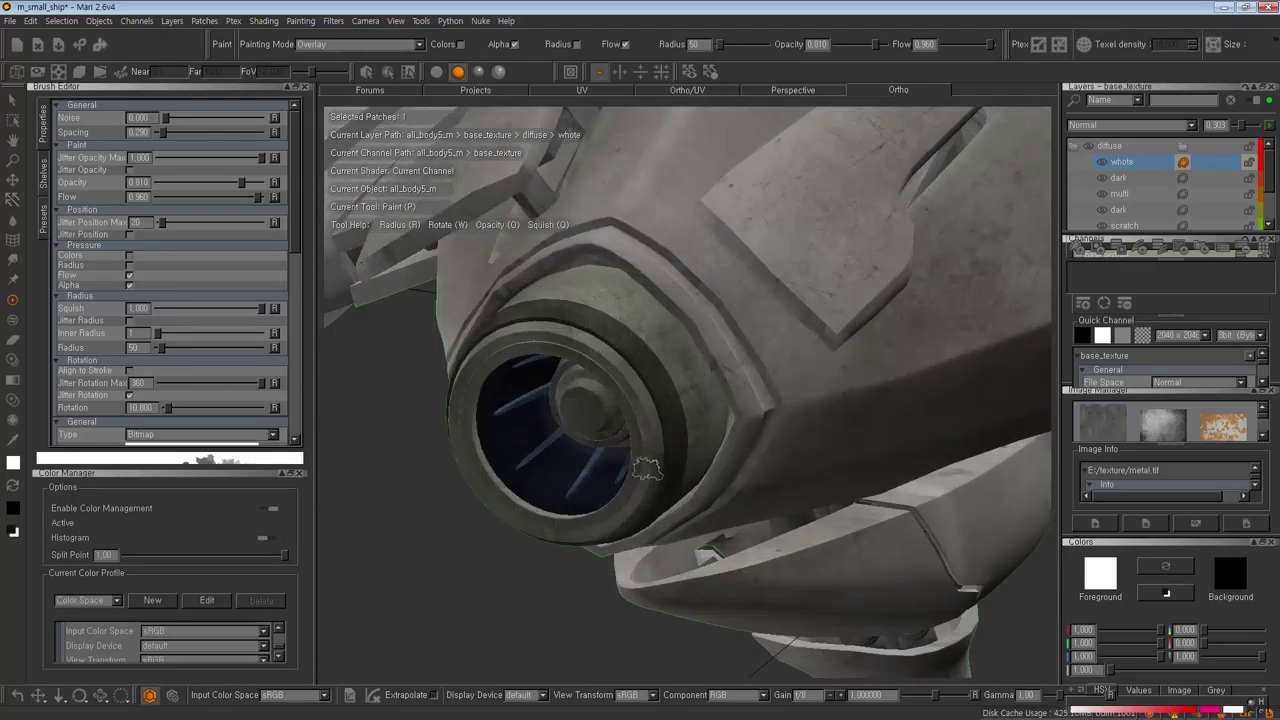
left_click_drag(613, 278, 893, 181, "alt")
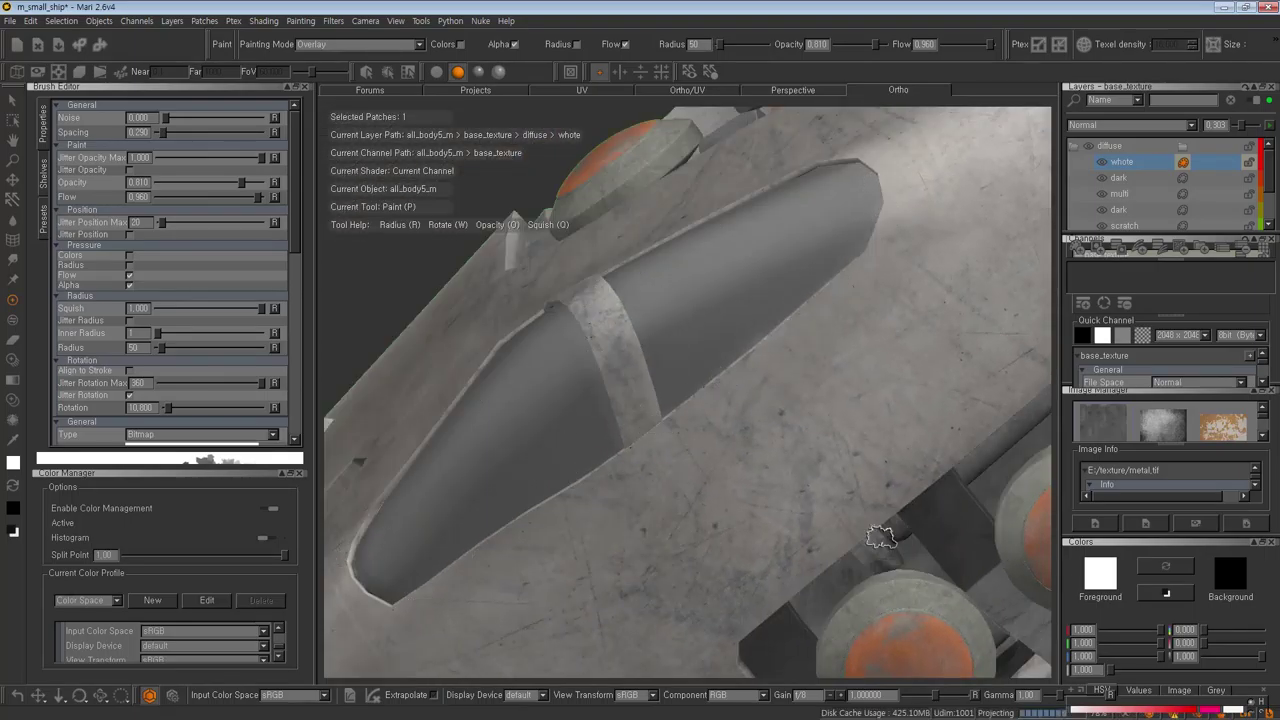
left_click_drag(880, 538, 698, 411, "alt")
key("f")
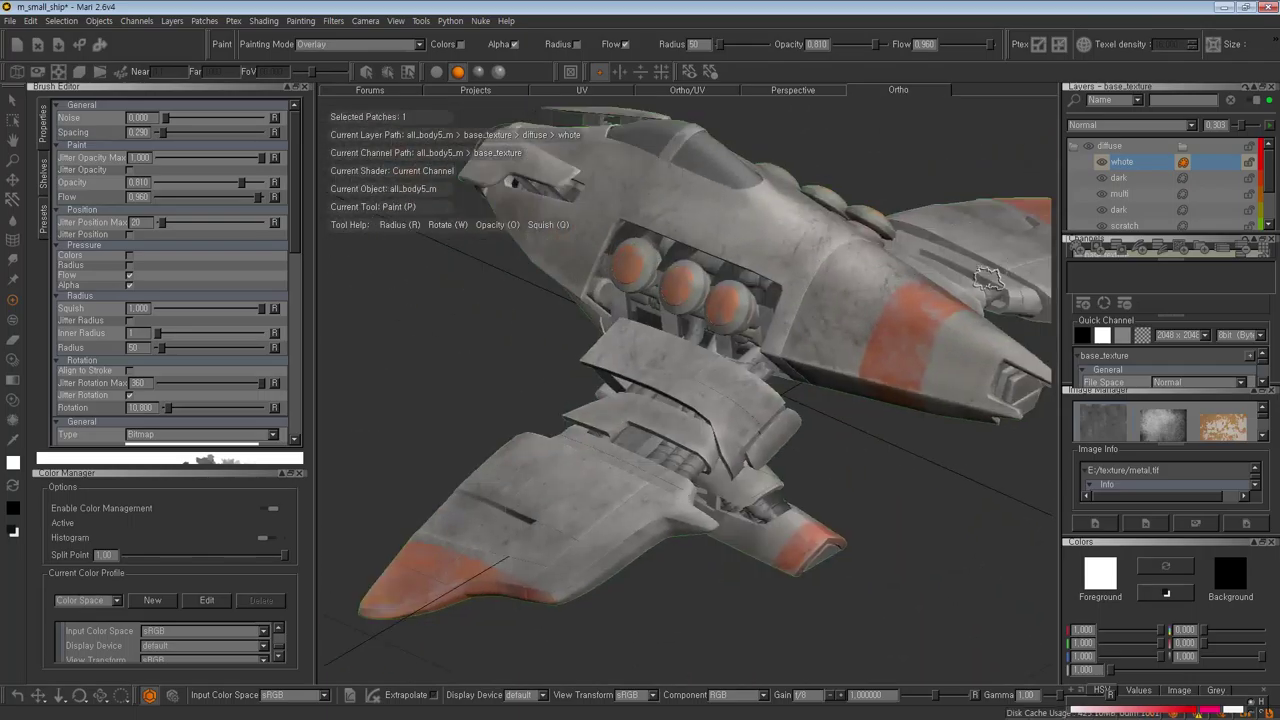
right_click(1127, 163)
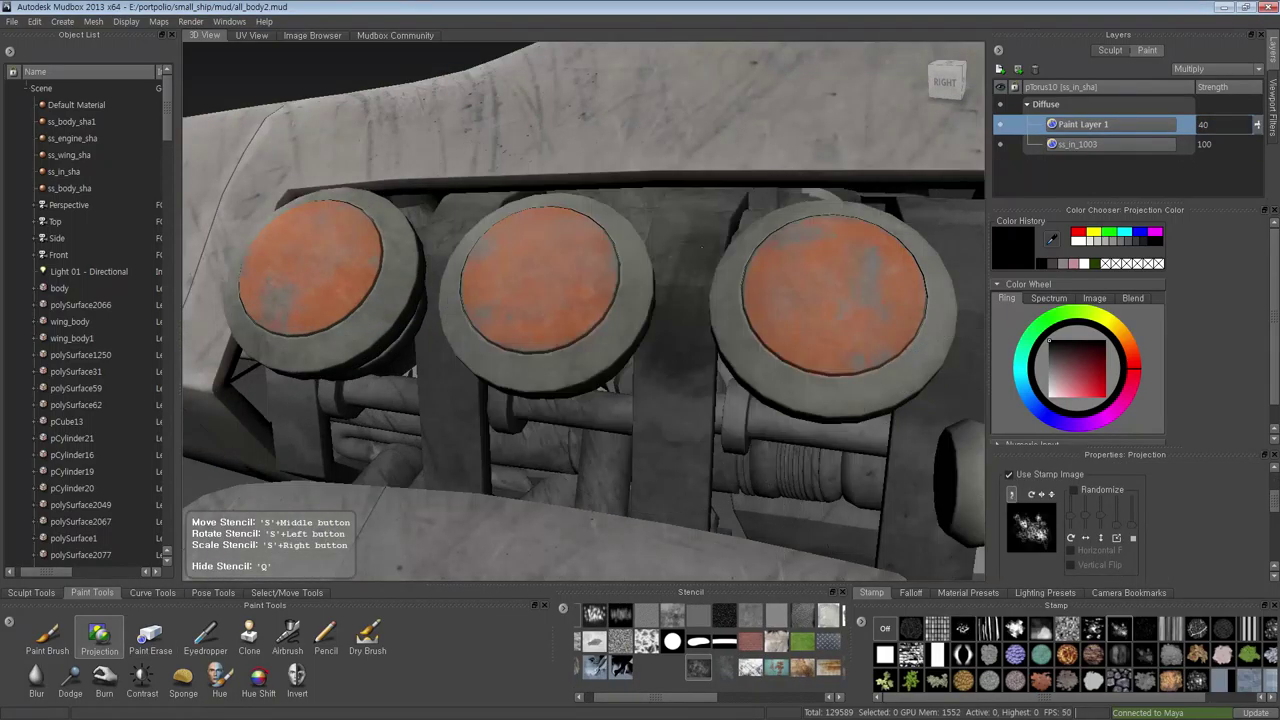
- Orbit closer over the three orange engine discs
left_click_drag(680, 378, 683, 287, "alt")
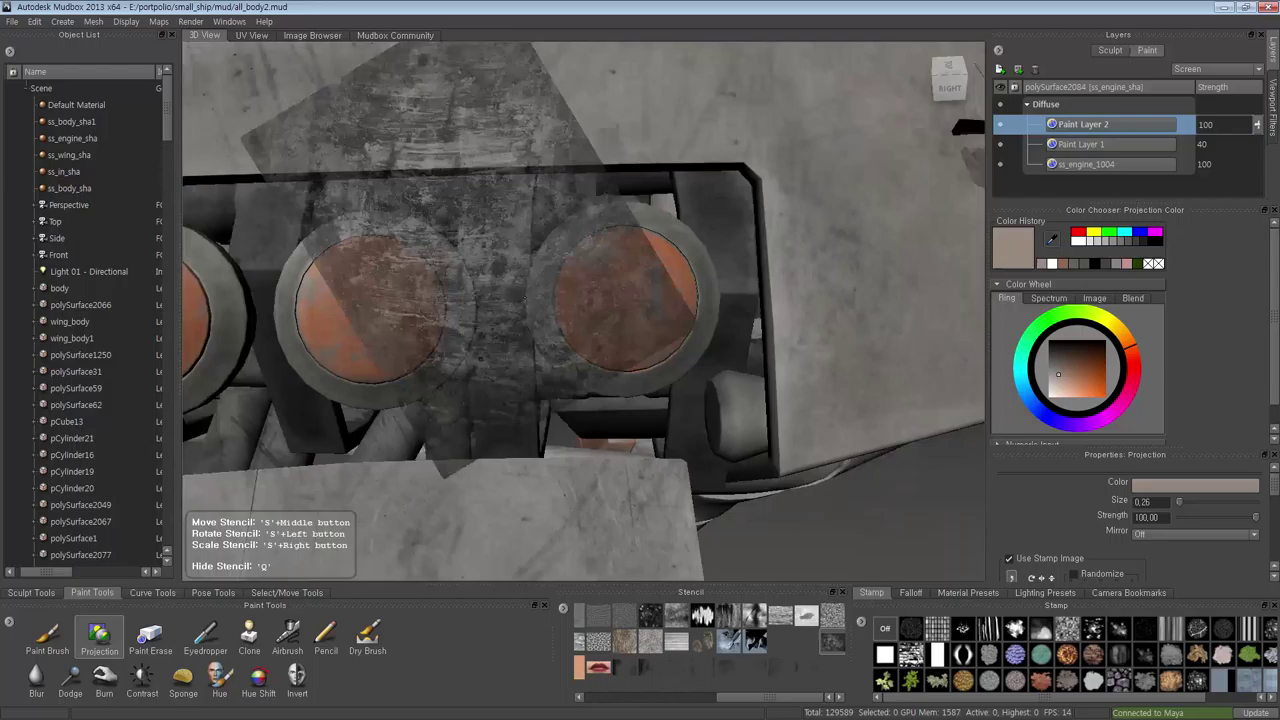
- Orbit out and around the ship's nose to view the fuselage and wings
left_click_drag(524, 298, 508, 226, "alt")
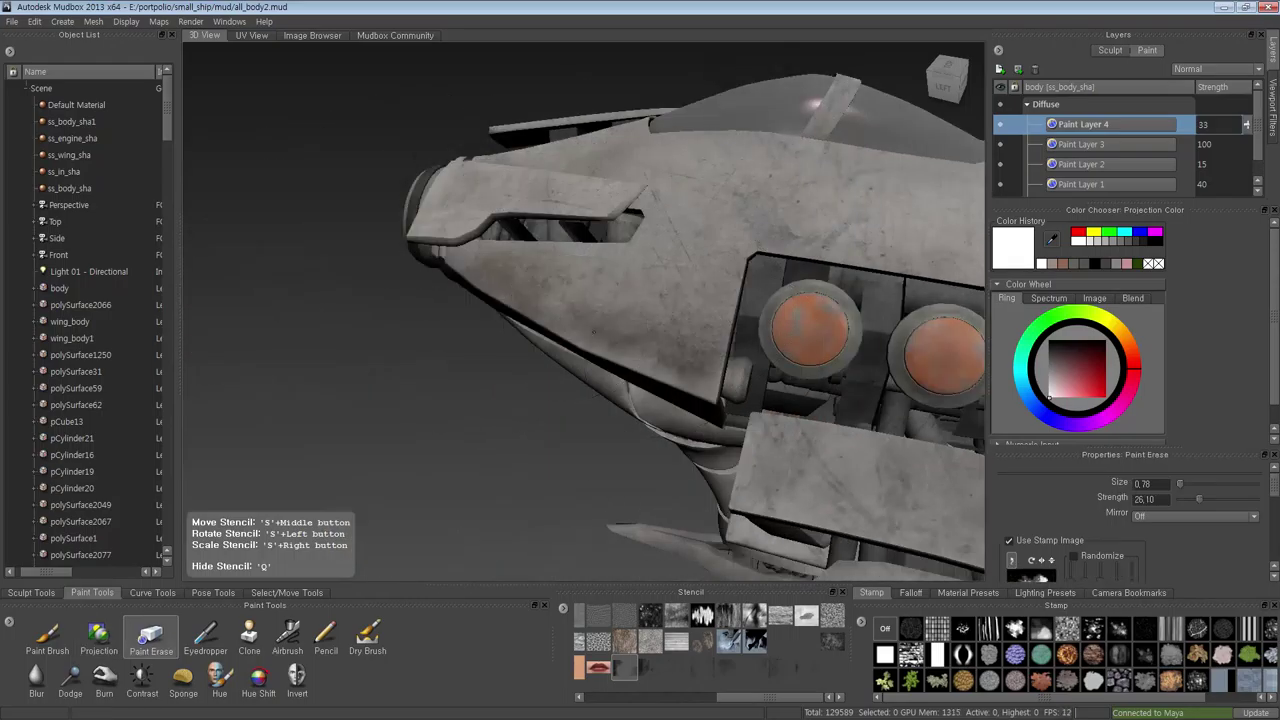
left_click_drag(560, 290, 640, 311, "alt")
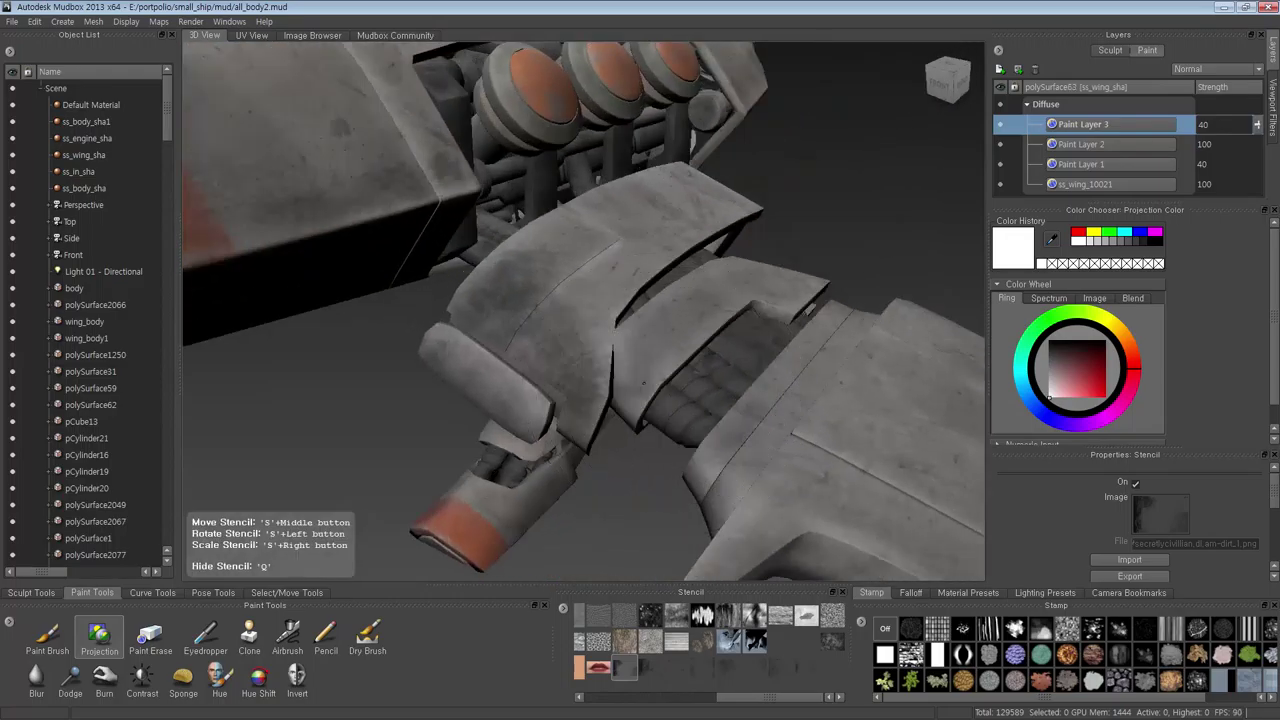
- Rotate and reposition the rust stencil on the hull, hiding it to check the projected rust
key("q")
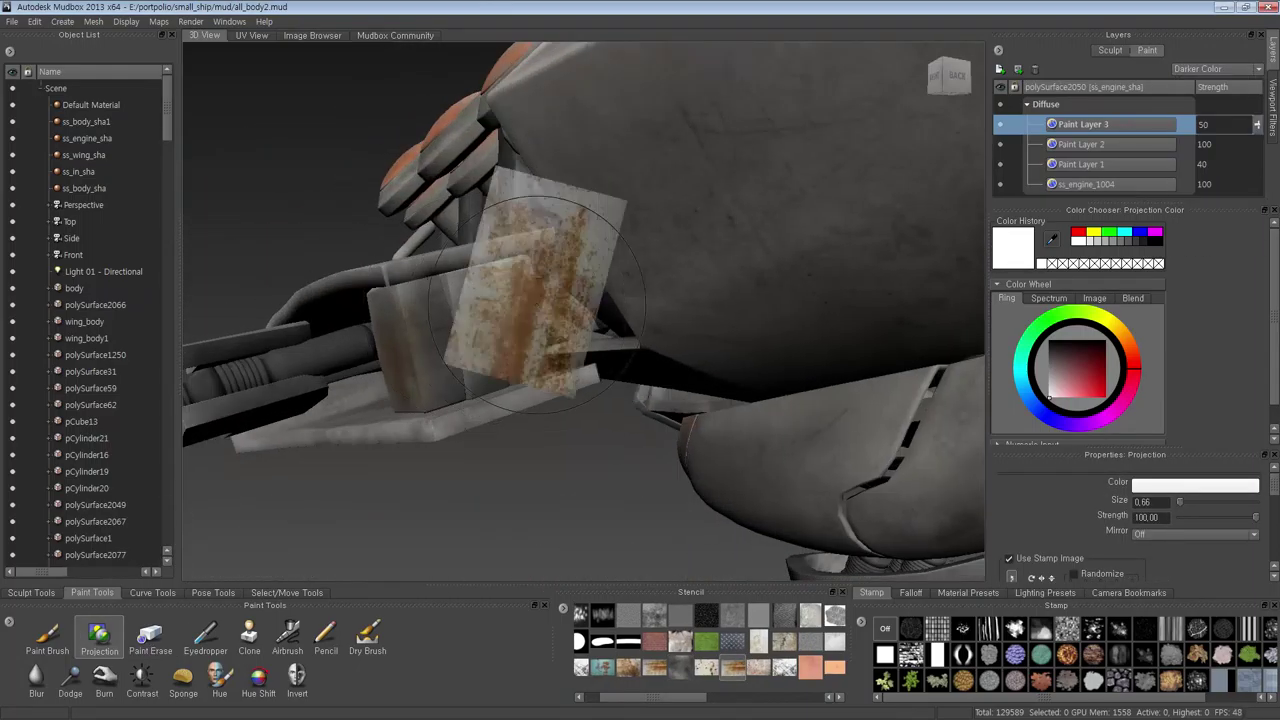
left_click_drag(535, 300, 475, 350)
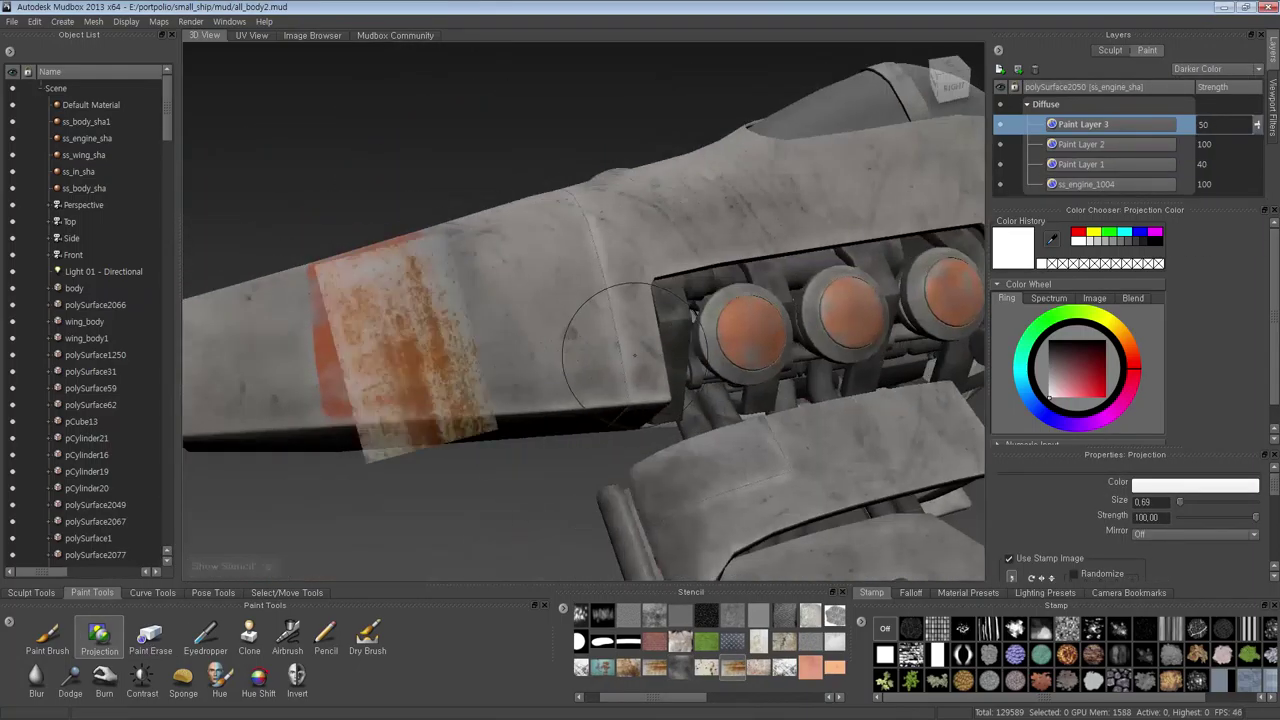
key("q")
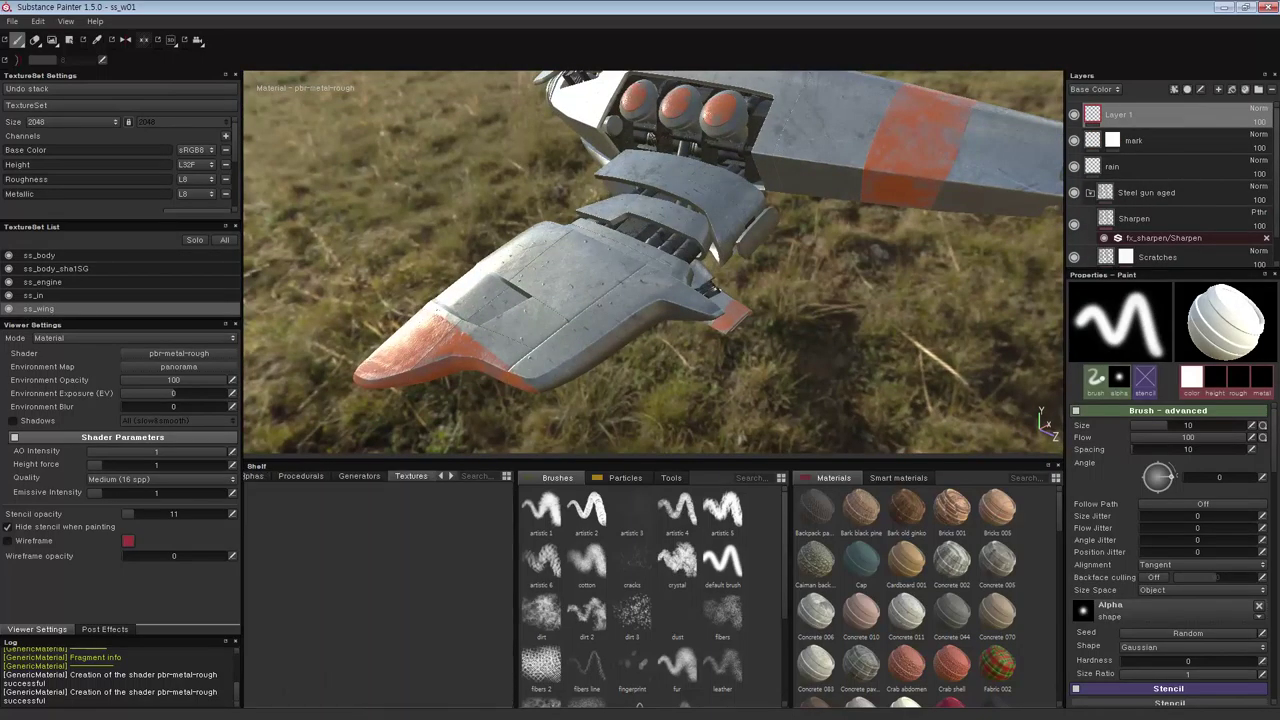
- Save the project as 1017ss_w01
key("ctrl+shift+s")
type("1017")
key("Return")
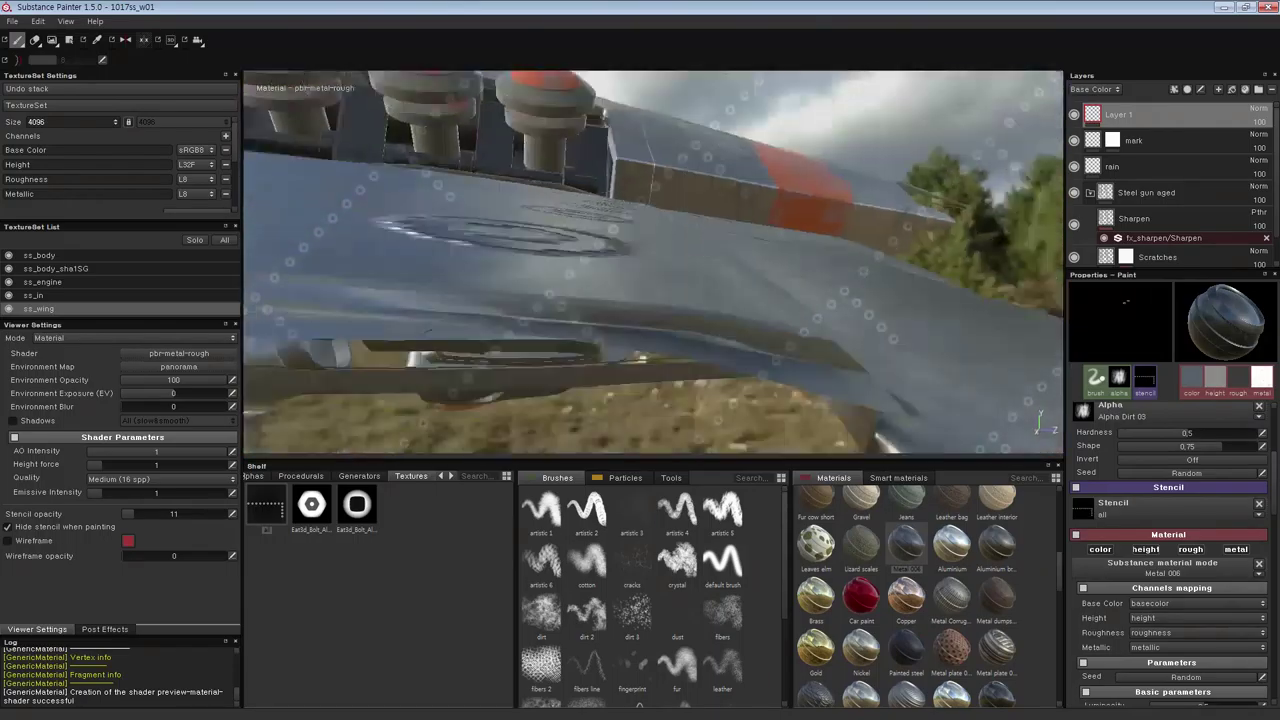
- Set the texture resolution to 2048, choose a metal material, and return to painting
scroll(1170, 550, "down", 5)
left_click(70, 121)
left_click(36, 159)
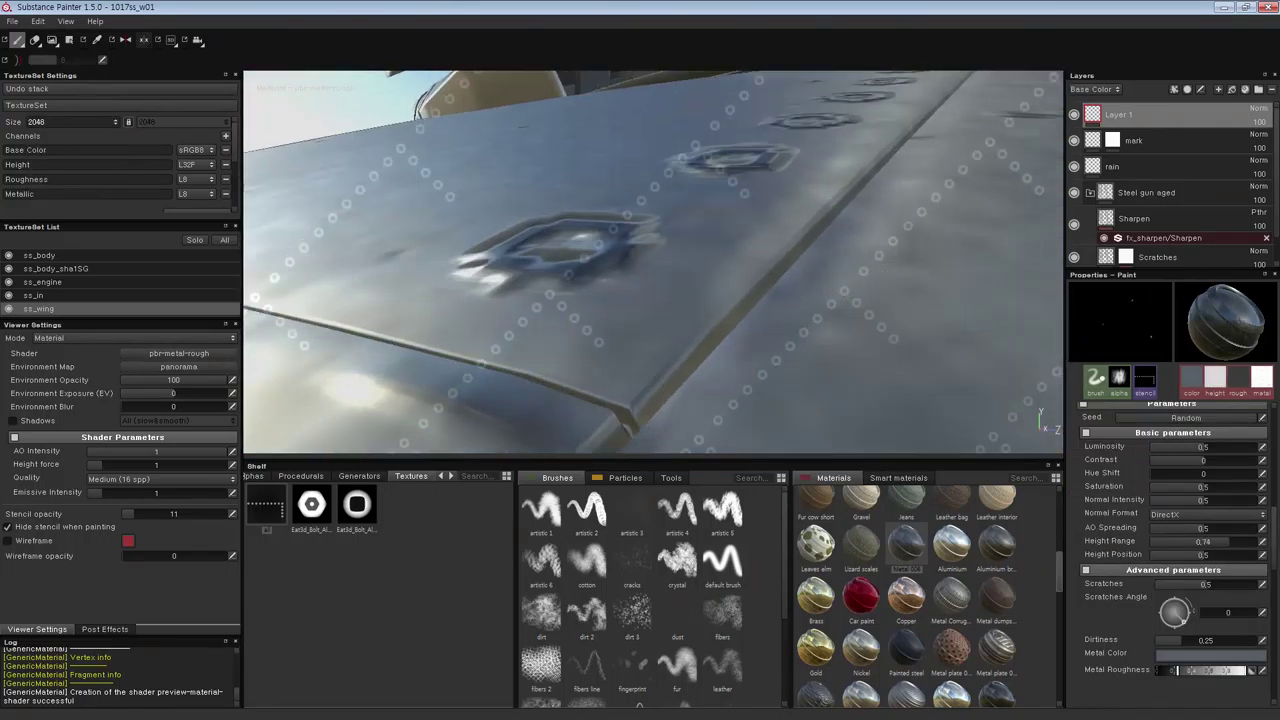
left_click(997, 545)
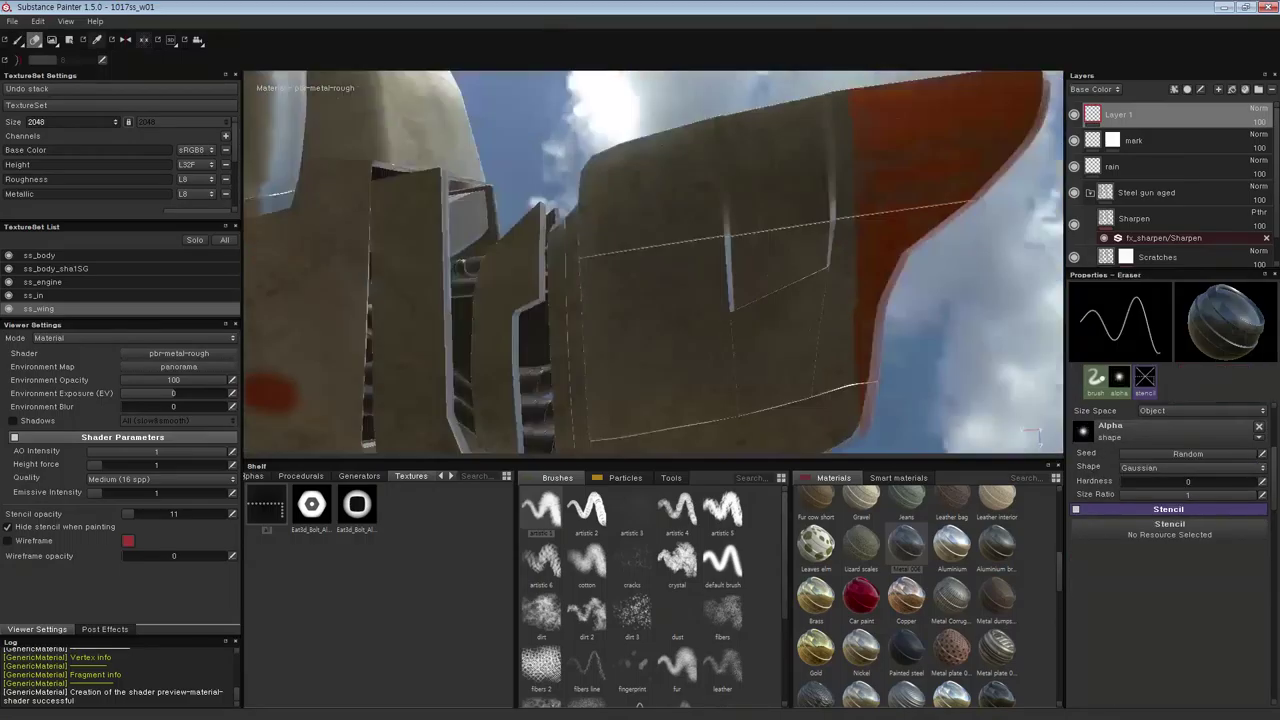
key("1")
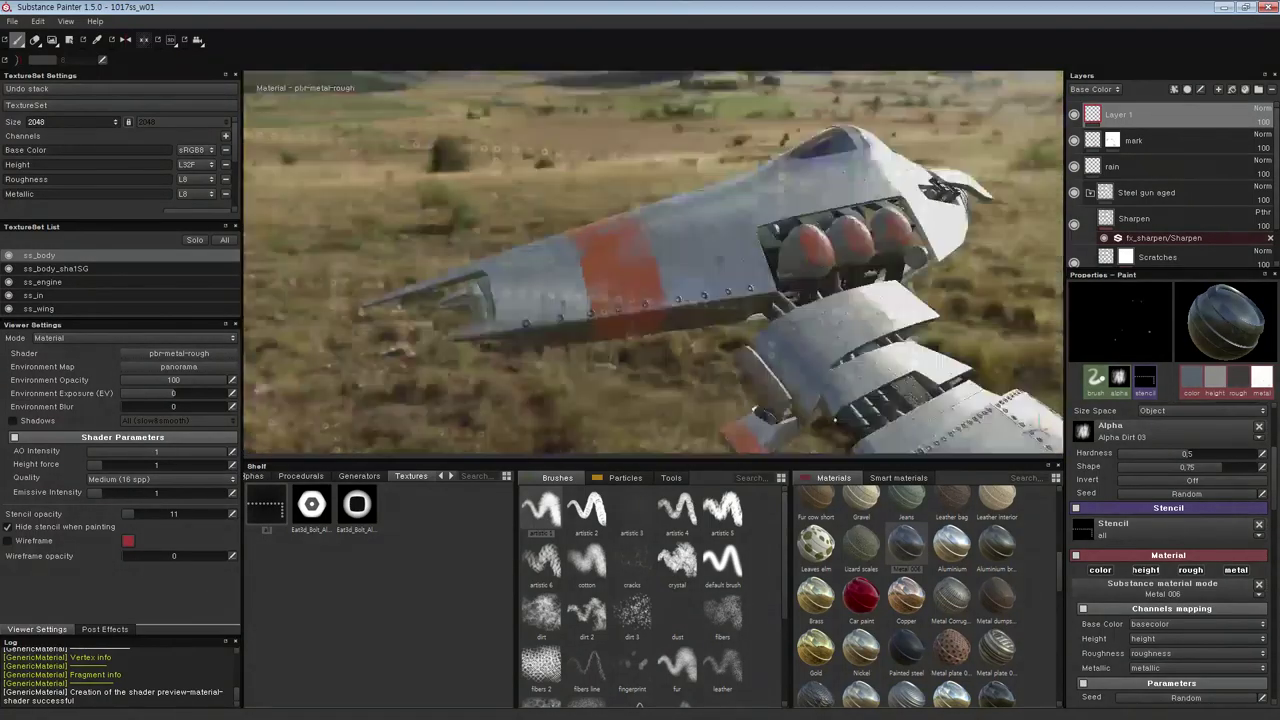
- Orbit down onto the fuselage and add an empty Layer 2 atop the ss_body stack
key("alt")
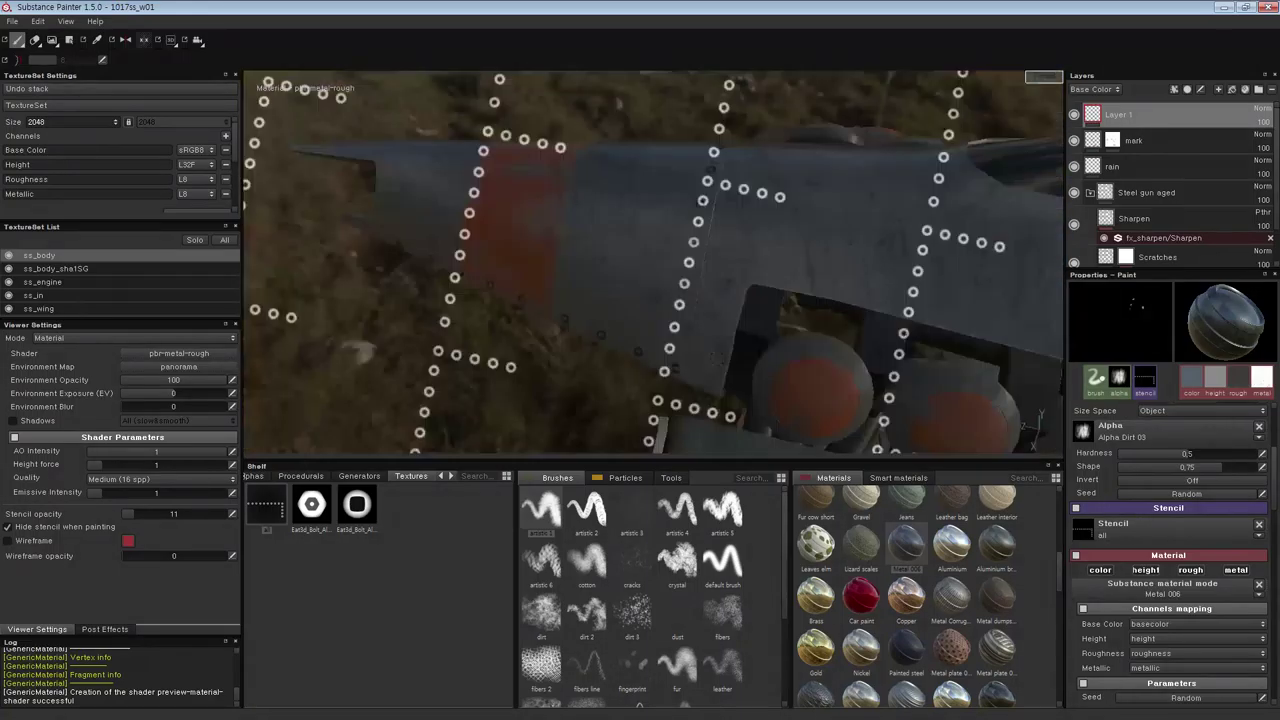
scroll(653, 263, "down", 3)
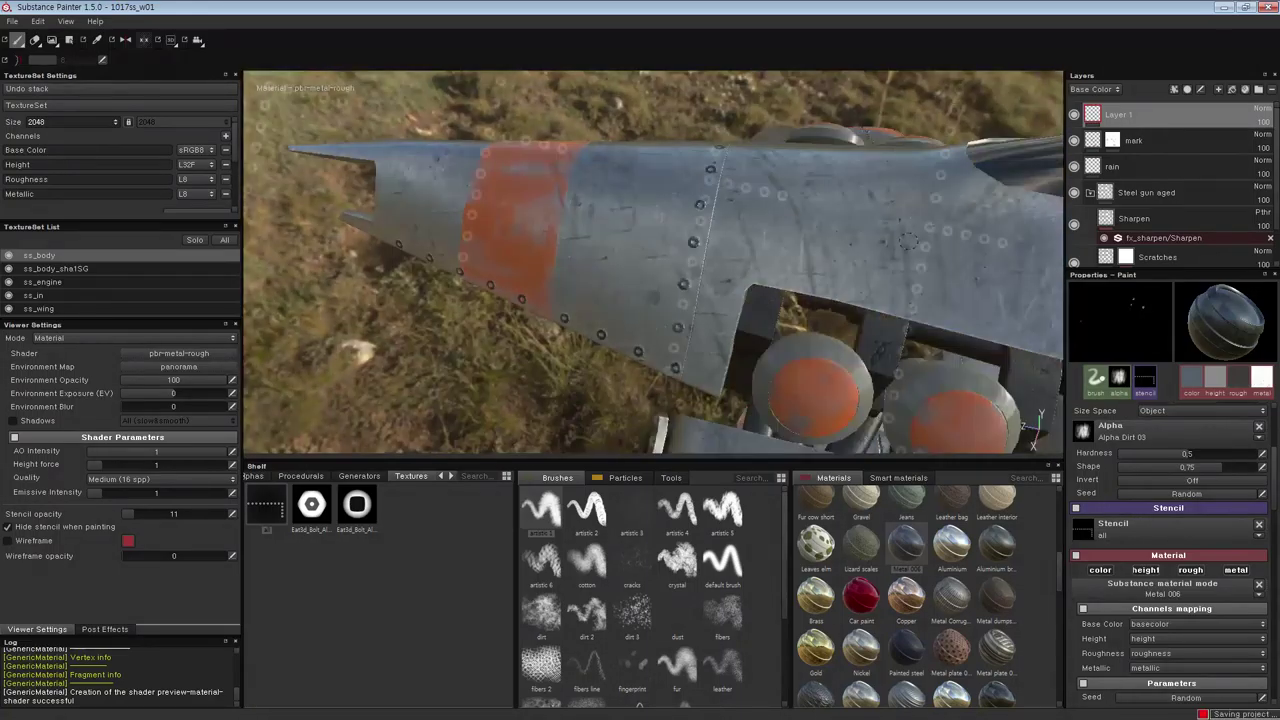
scroll(653, 263, "up", 3)
left_click_drag(705, 166, 731, 181, "alt")
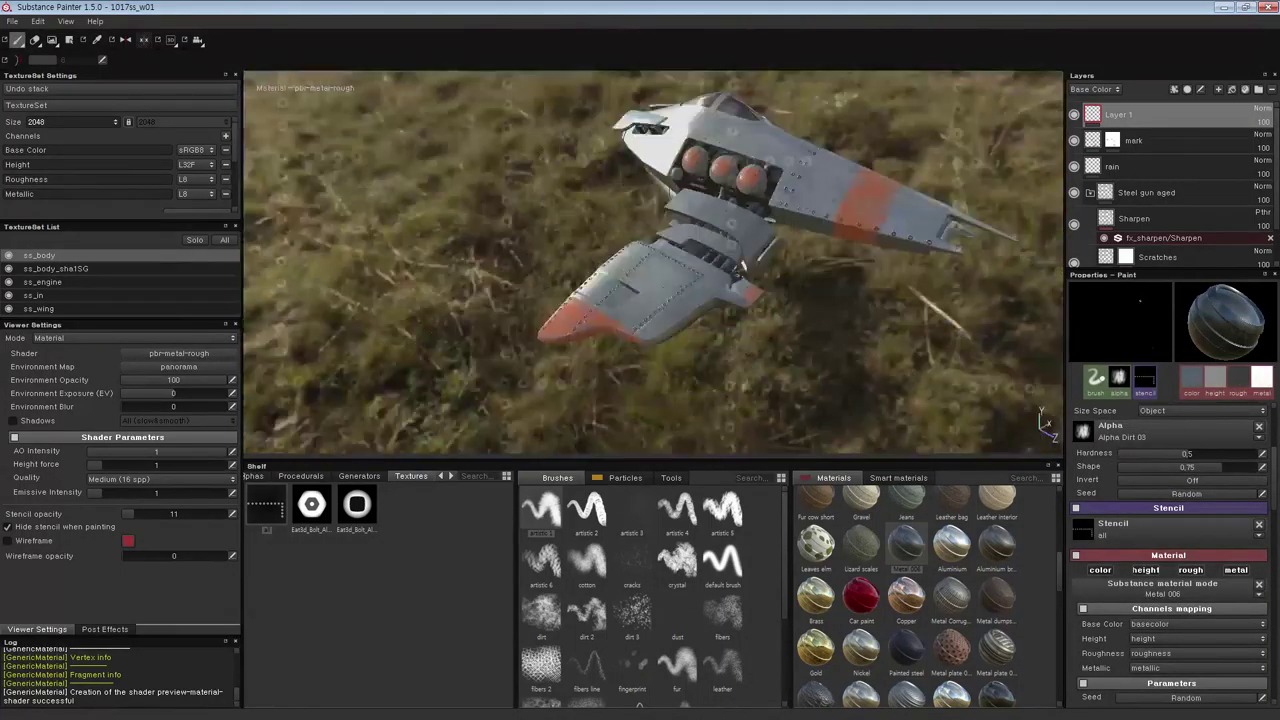
scroll(653, 263, "up", 2)
left_click(1218, 90)
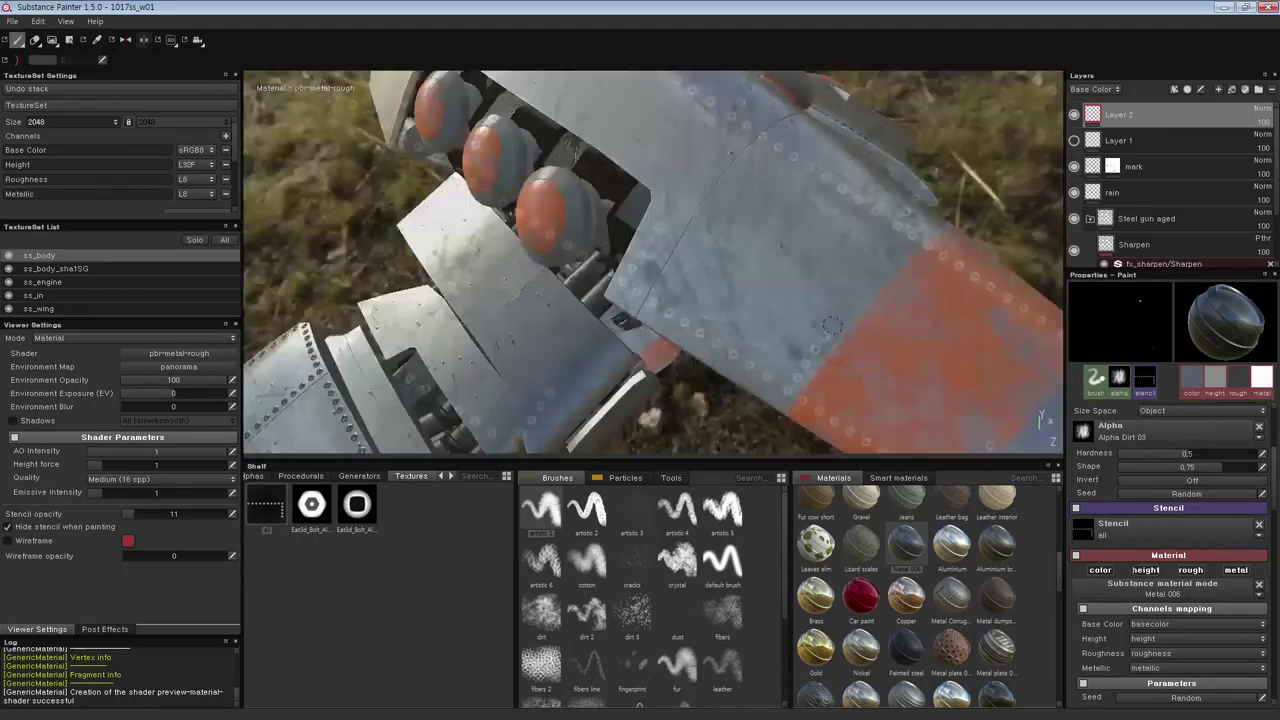
- Toggle eraser and paint, turn on mirror symmetry, and view the red band from above
key("e")
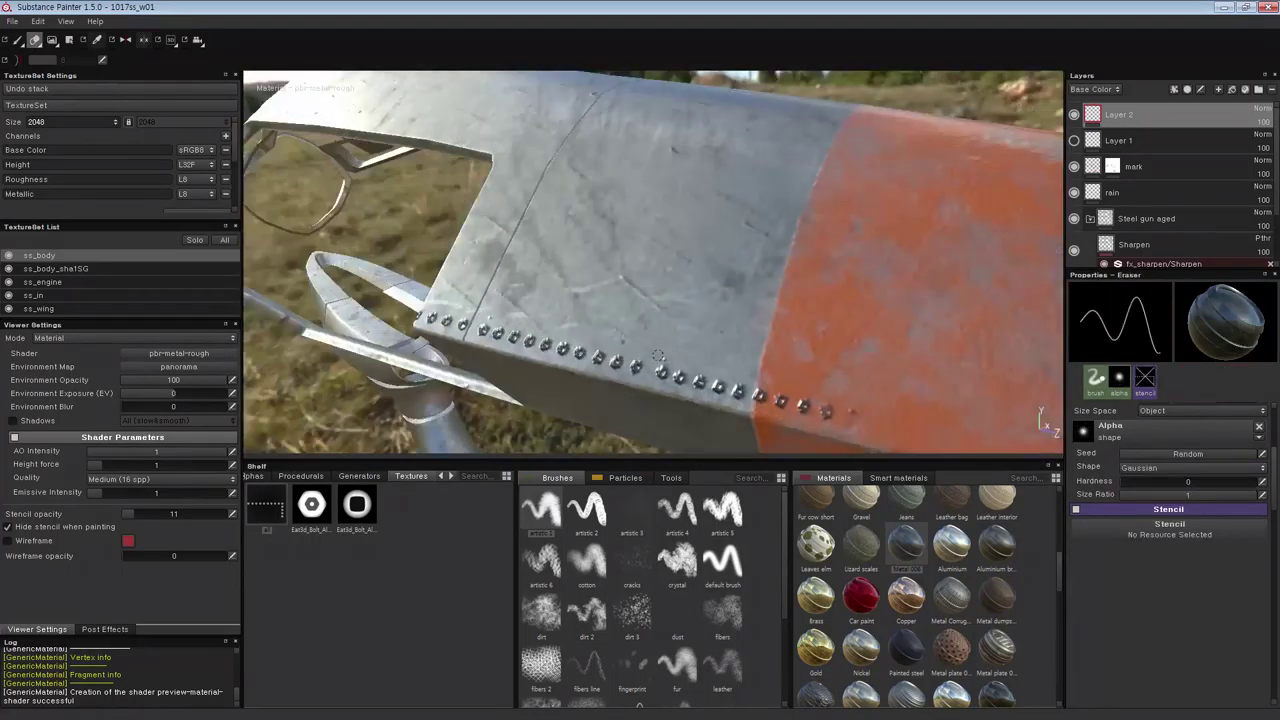
key("p")
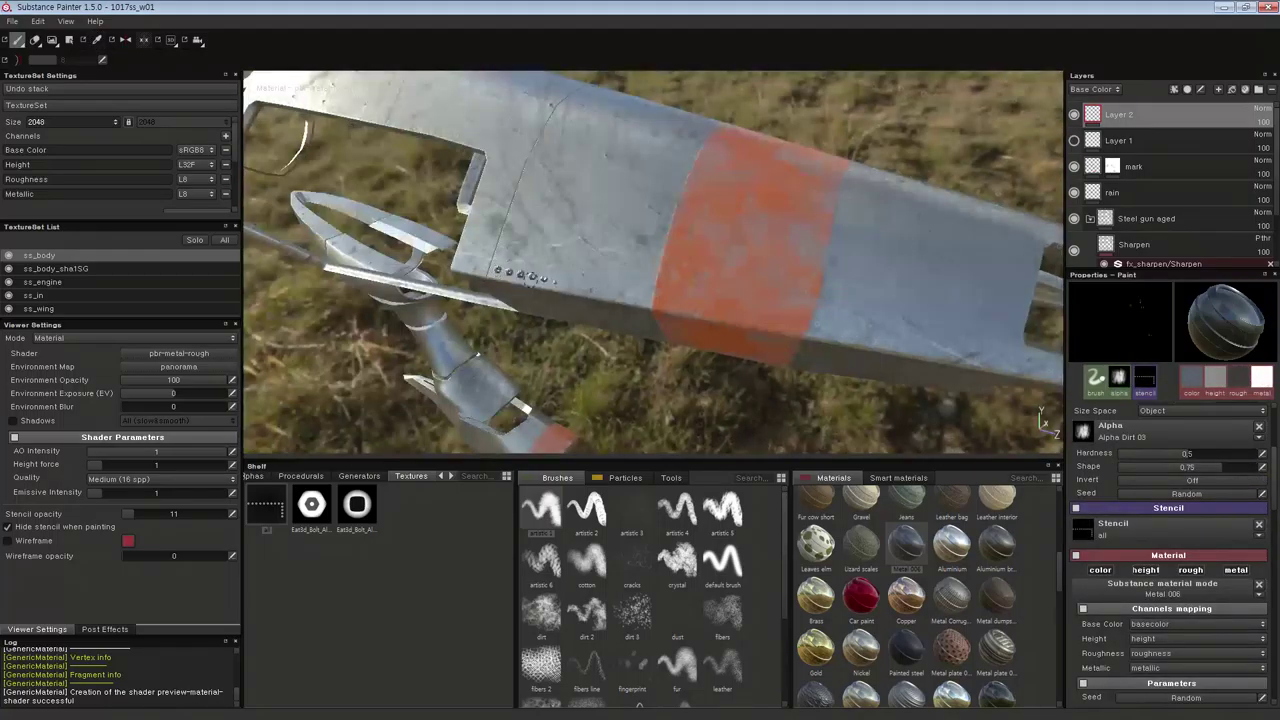
key("l")
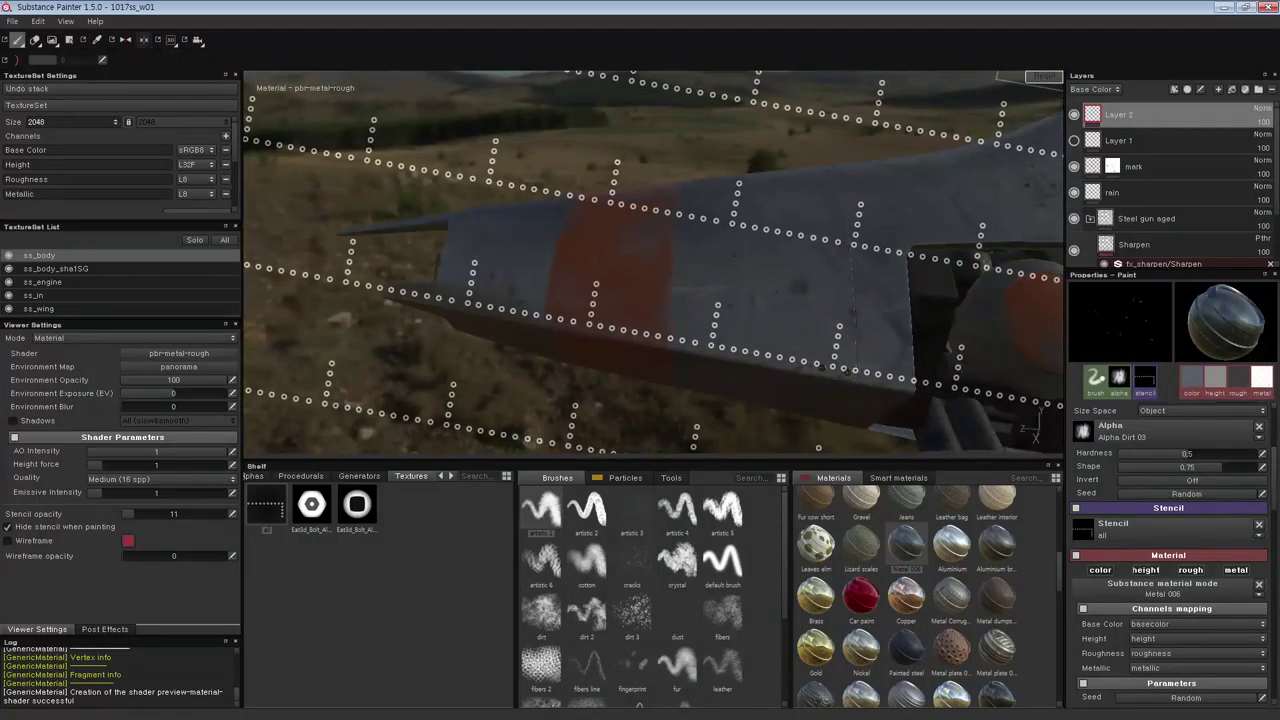
left_click_drag(834, 361, 617, 331, "alt")
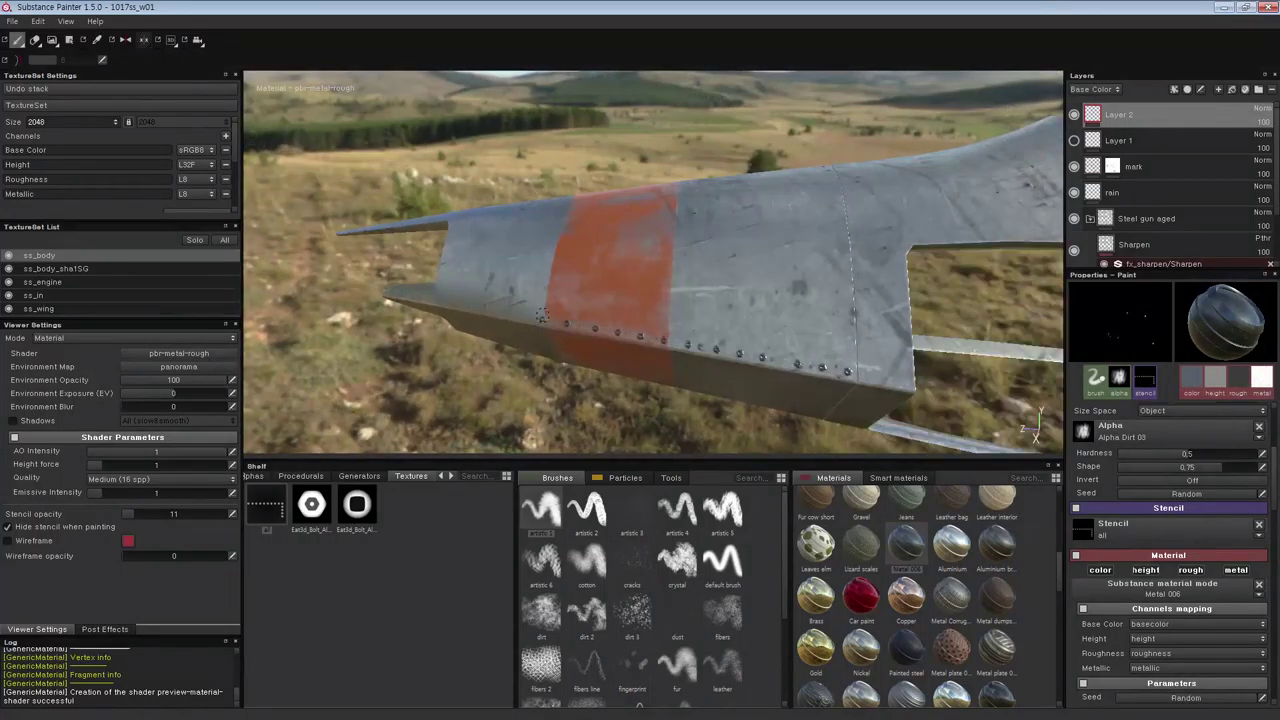
left_click_drag(540, 315, 660, 340, "alt")
scroll(740, 360, "up", 6)
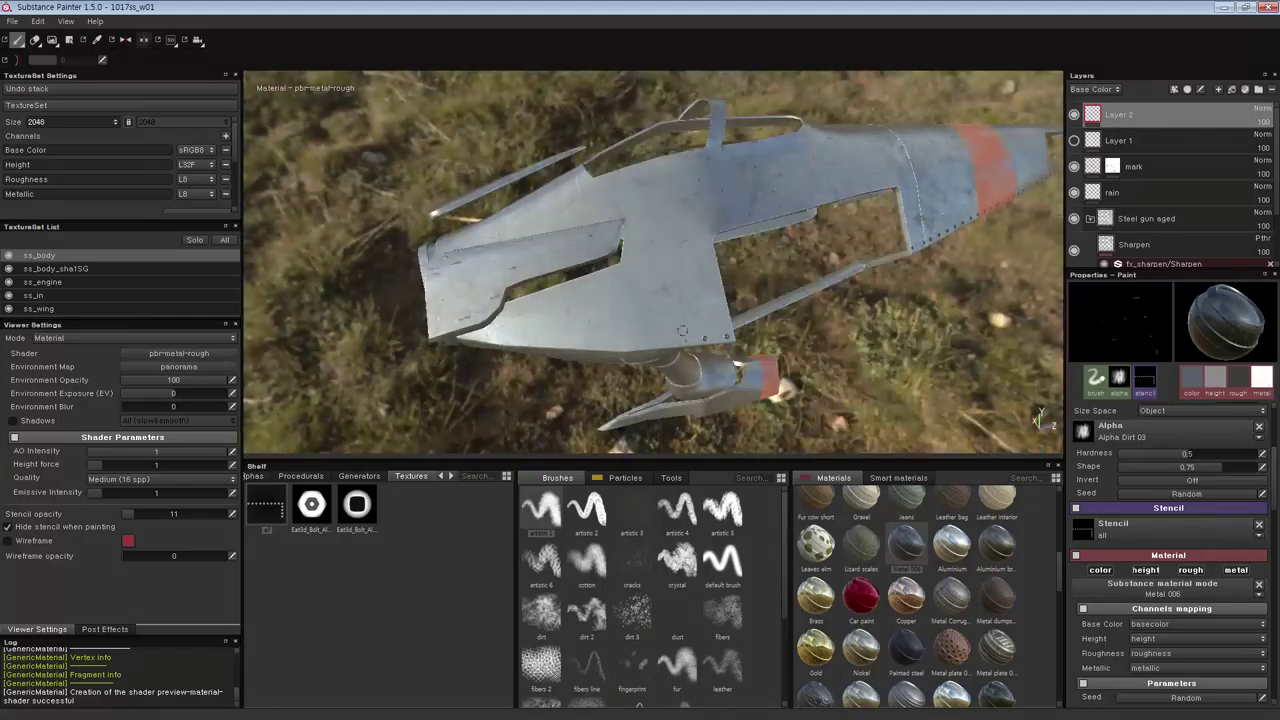
left_click_drag(681, 330, 600, 300, "alt")
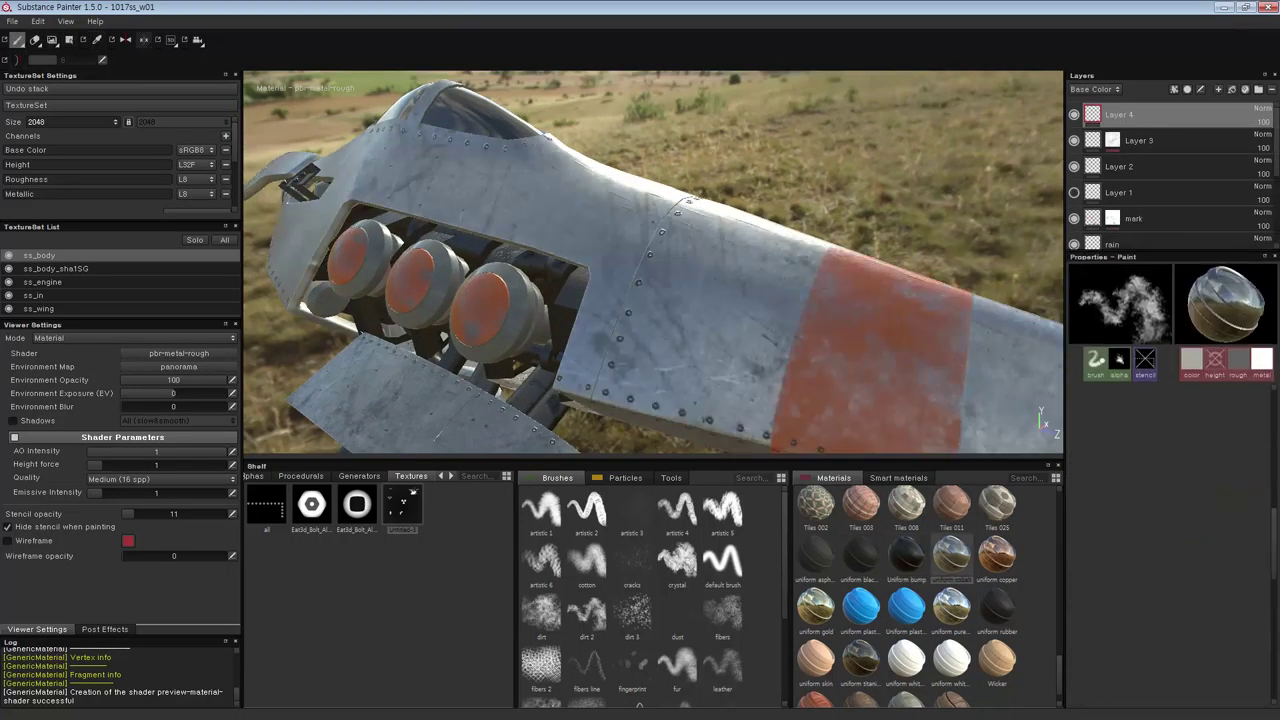
- Replace the ZBMAND stencil with the Untitled-3 symbols texture
scroll(925, 600, "up", 5)
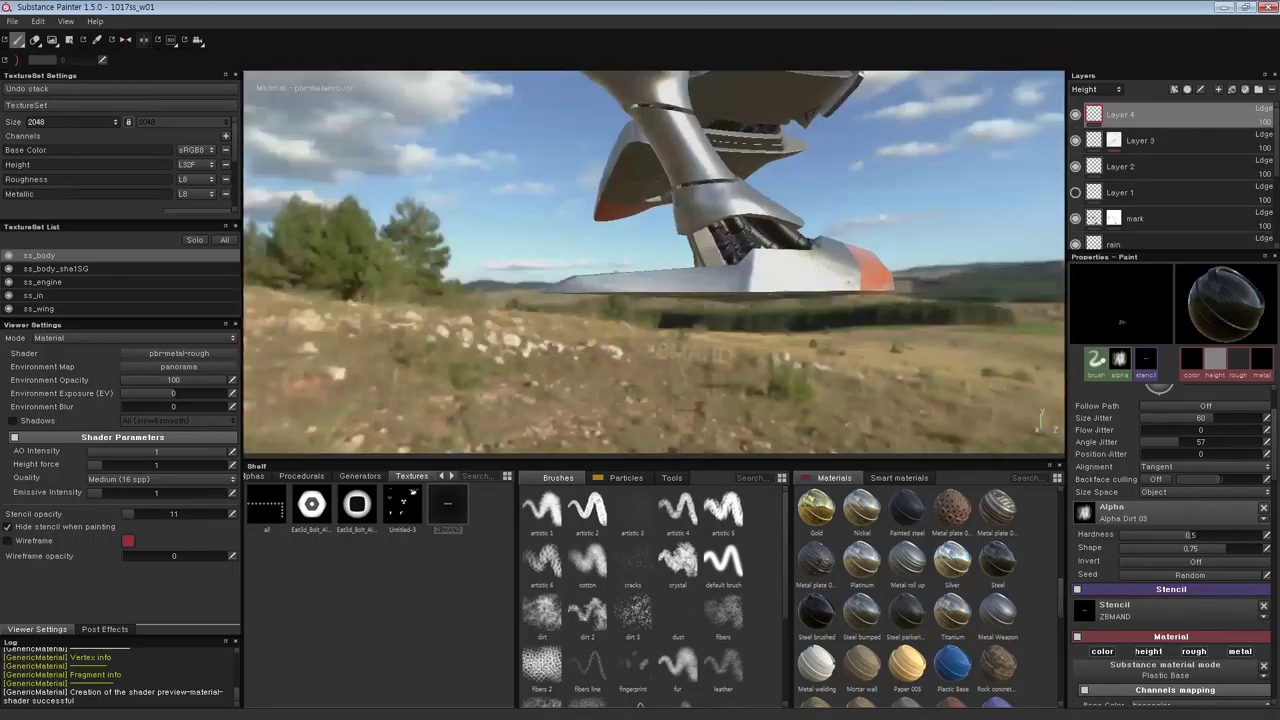
left_click(402, 505)
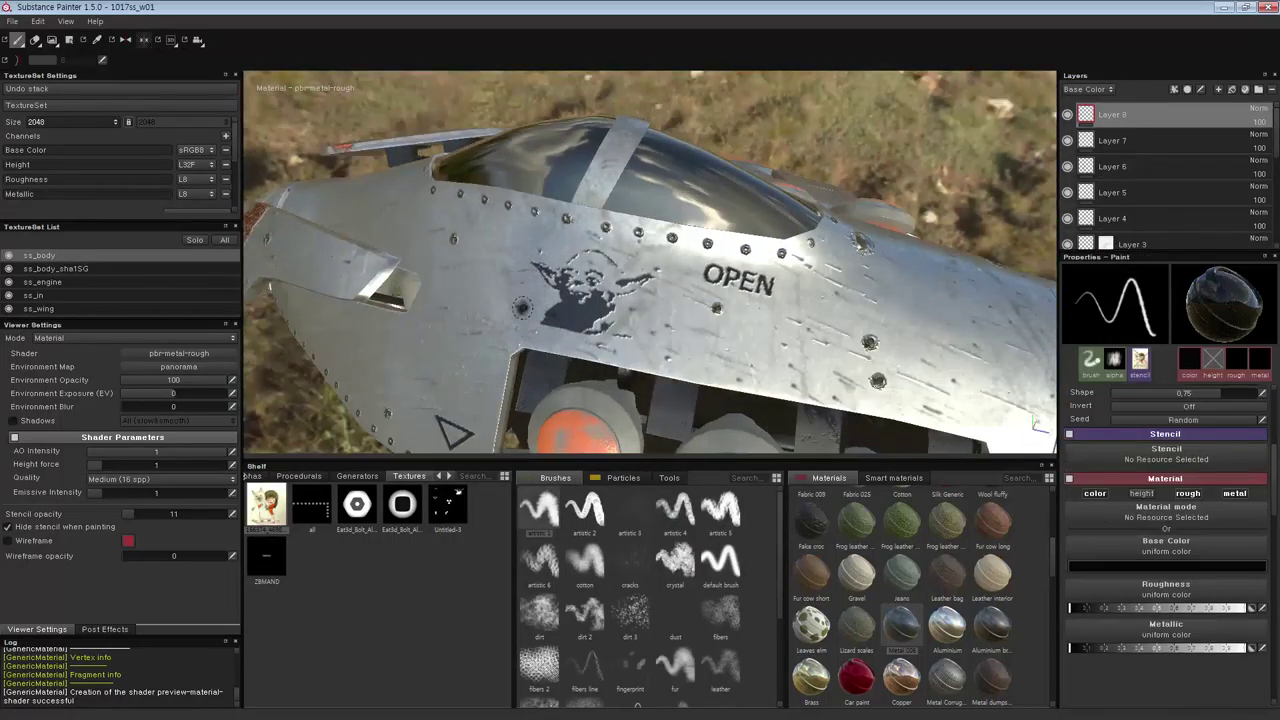
- Set the material base colour to bright green
left_click(1145, 520)
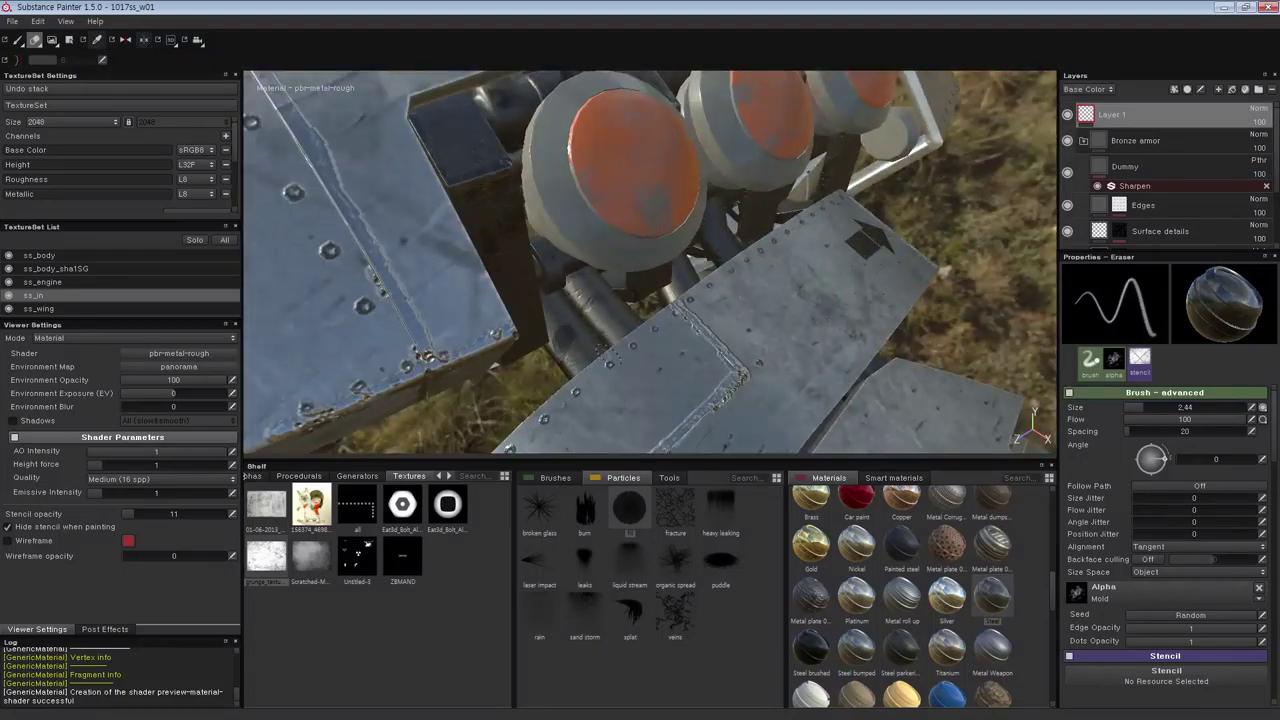
- Alternate between painting and erasing wear on the ss_in engine intake
key("1")
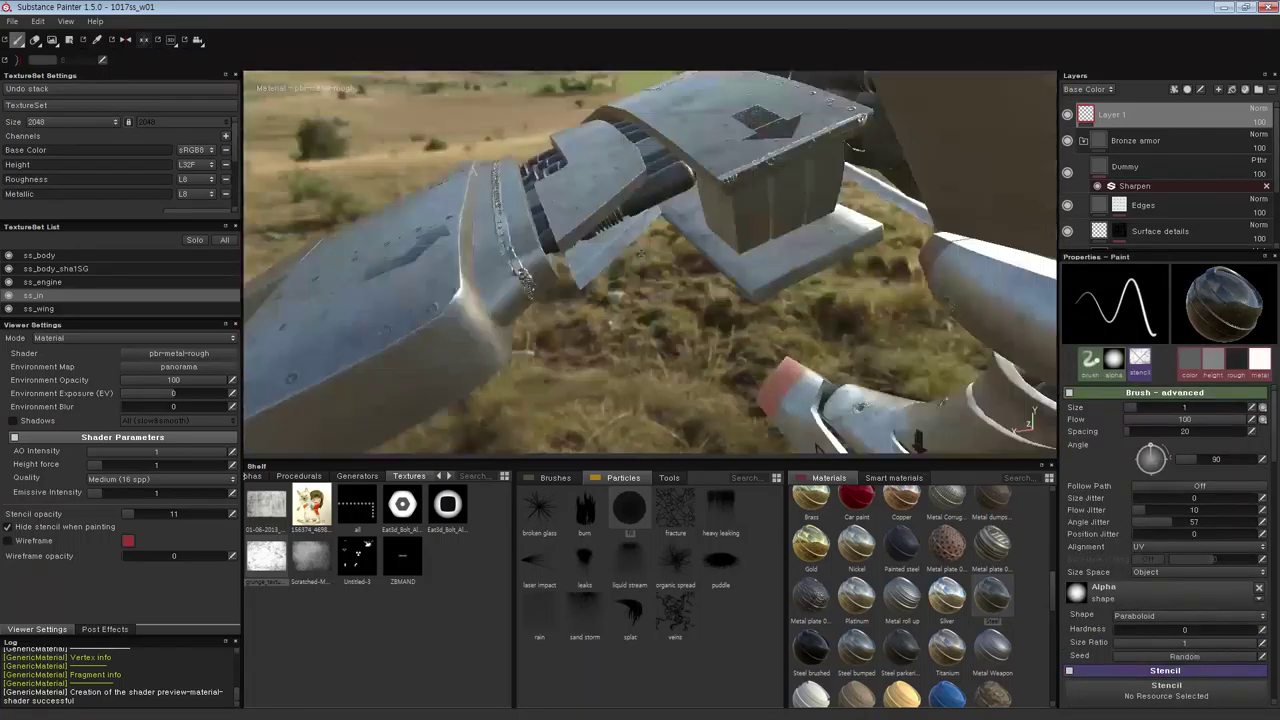
key("e")
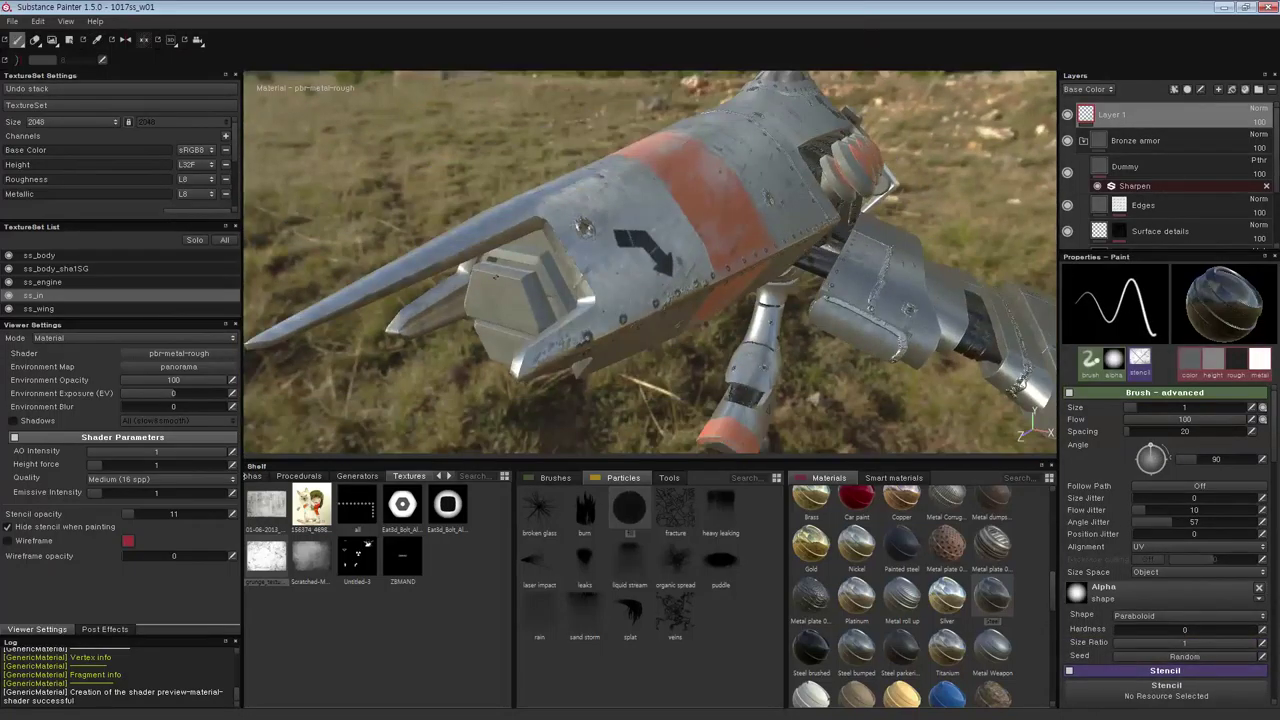
- Save the project from ss_engine, then return to ss_body and orbit to the engine pipes
left_click(39, 255)
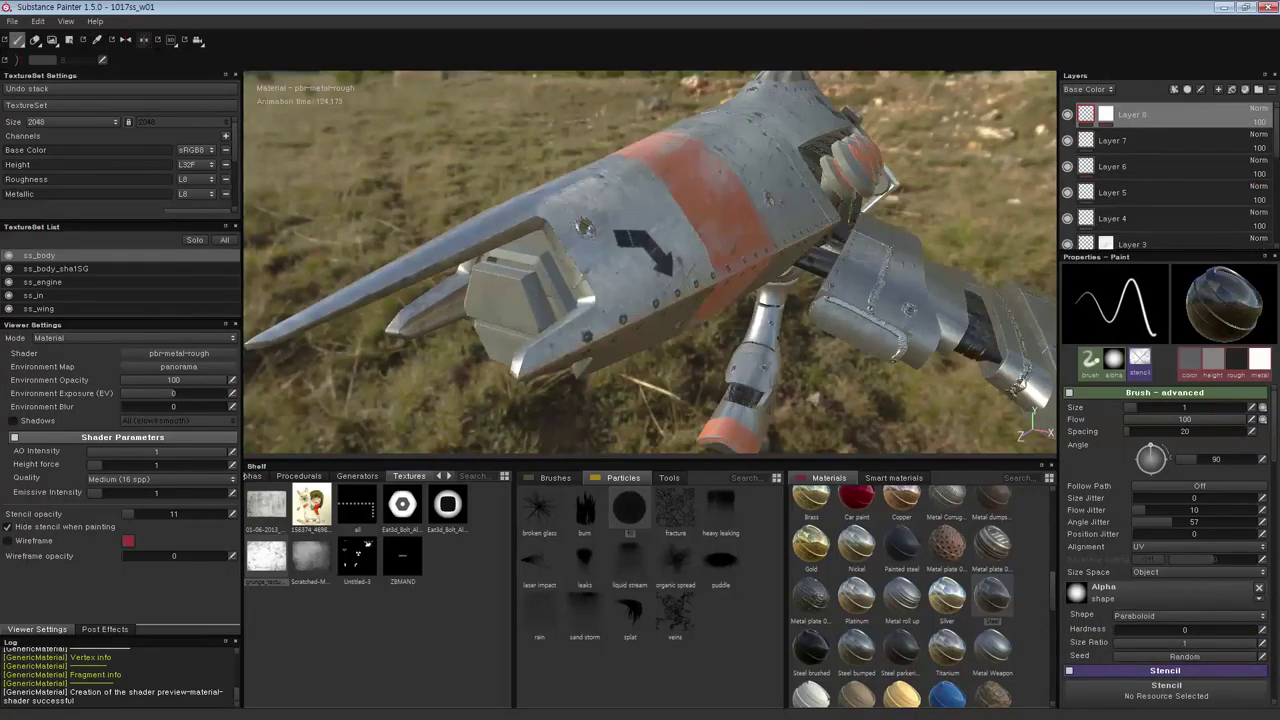
left_click(42, 282)
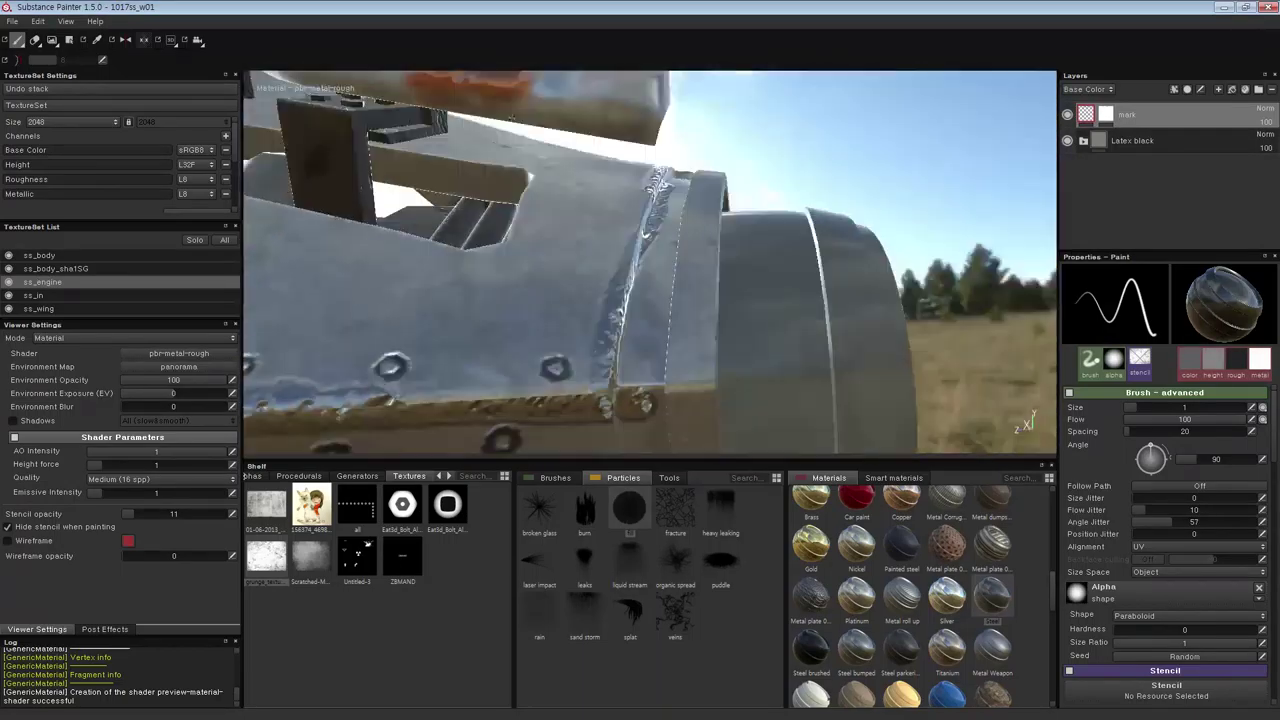
key("ctrl+s")
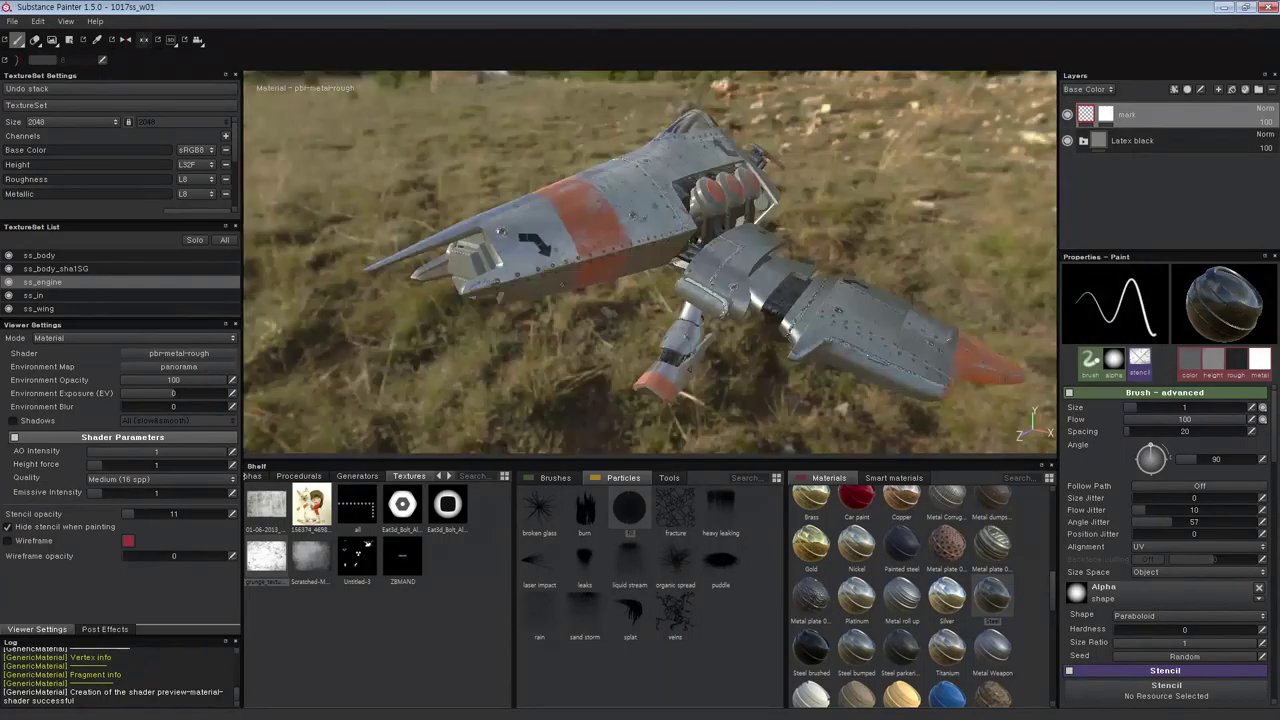
left_click(40, 255)
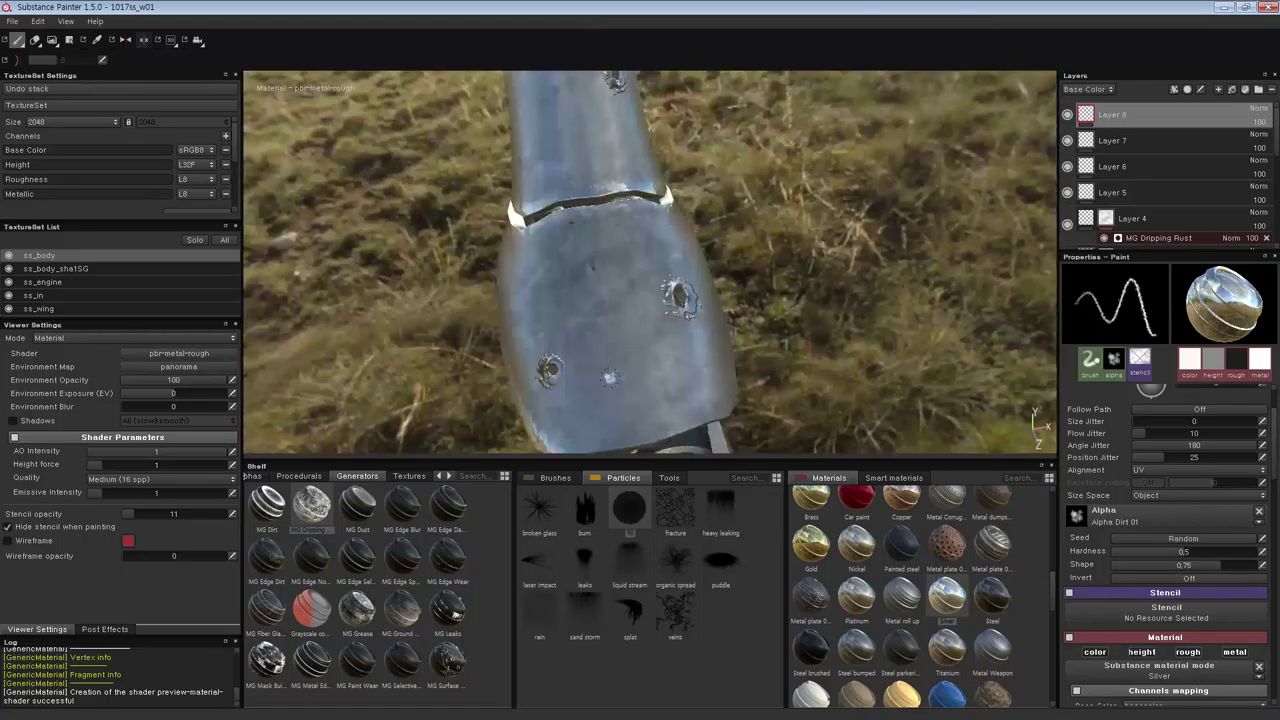
left_click_drag(608, 237, 948, 287, "alt")
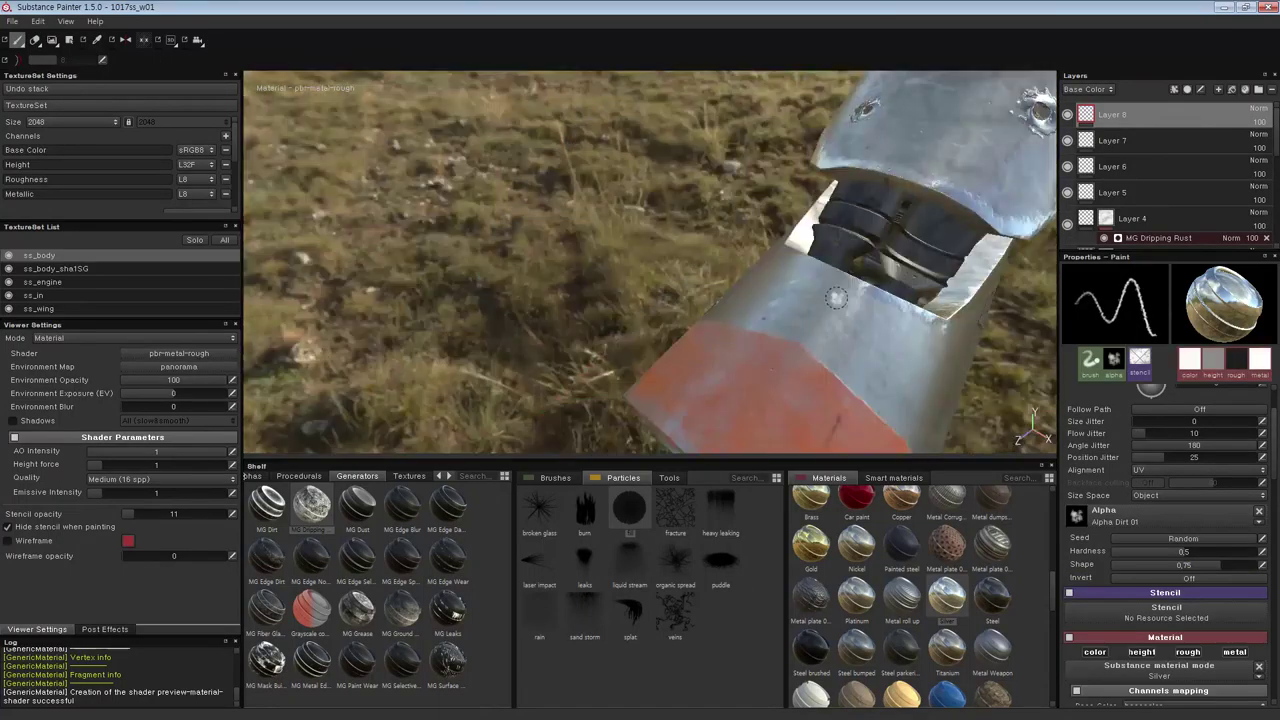
- Orbit around the landing leg and view the model from above, toggling eraser and paint
left_click_drag(836, 297, 834, 332, "alt")
key("e")
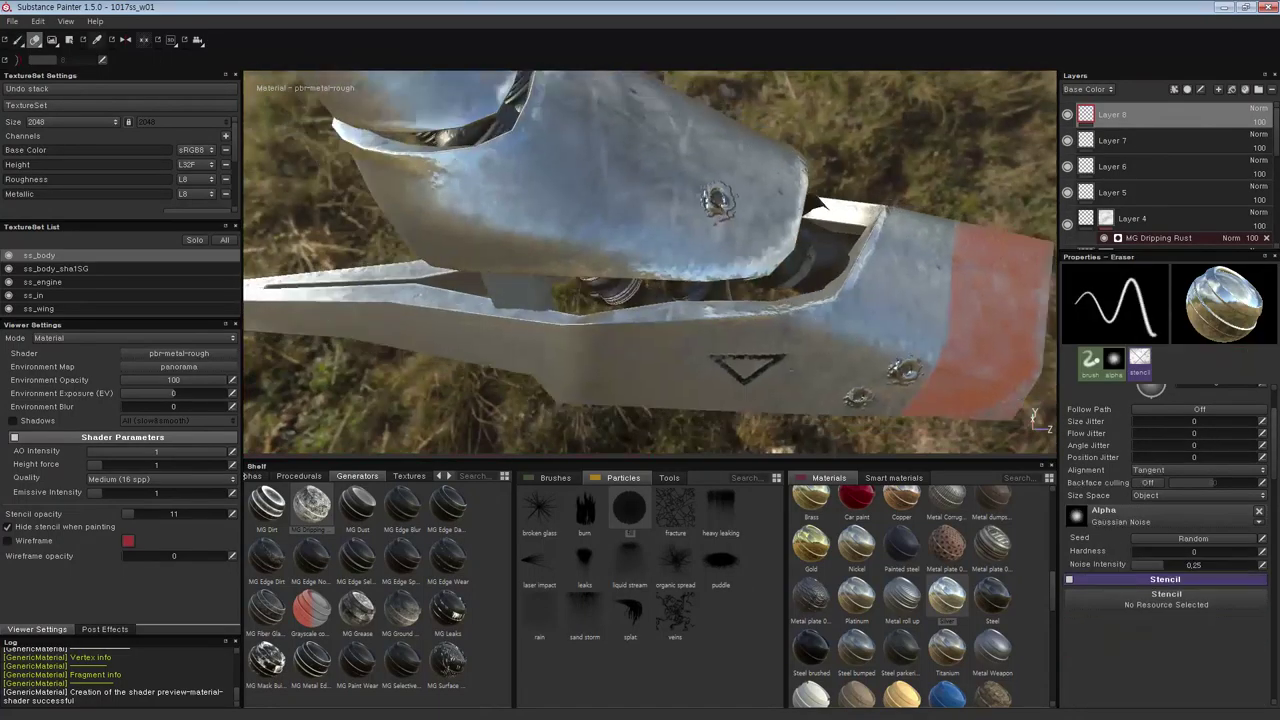
left_click_drag(644, 292, 551, 297, "alt")
key("p")
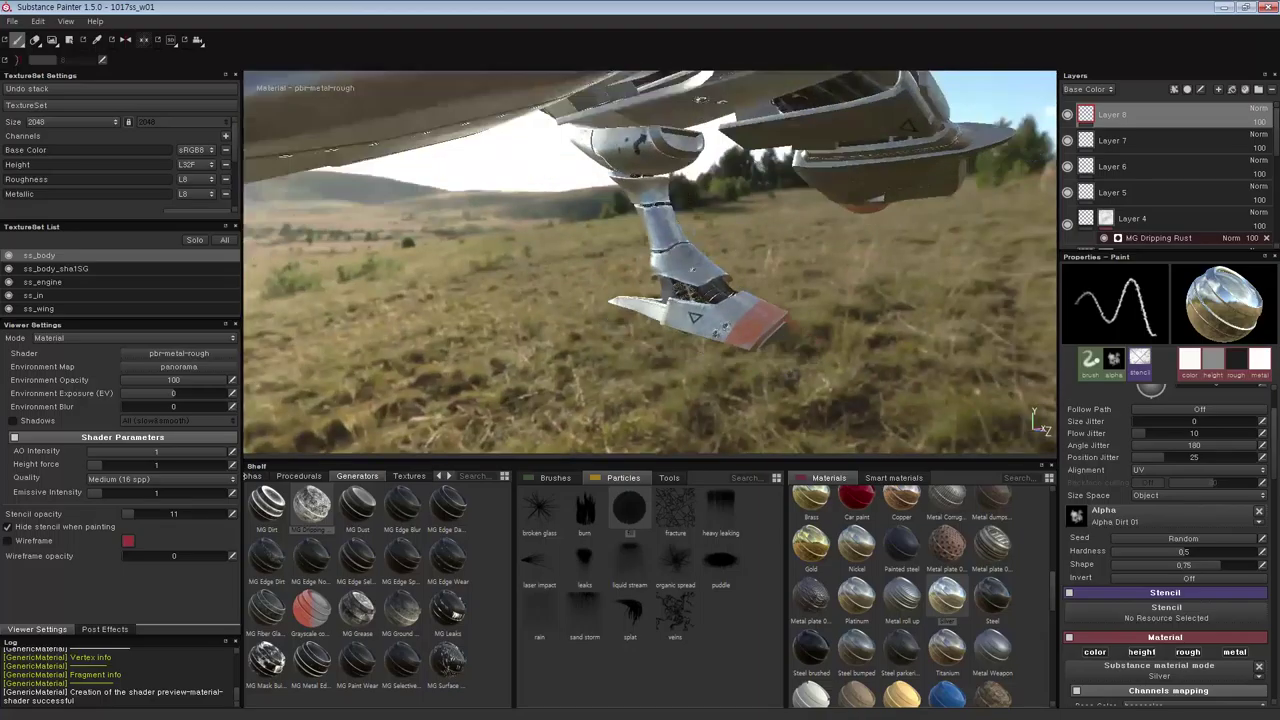
left_click_drag(800, 290, 817, 237, "alt")
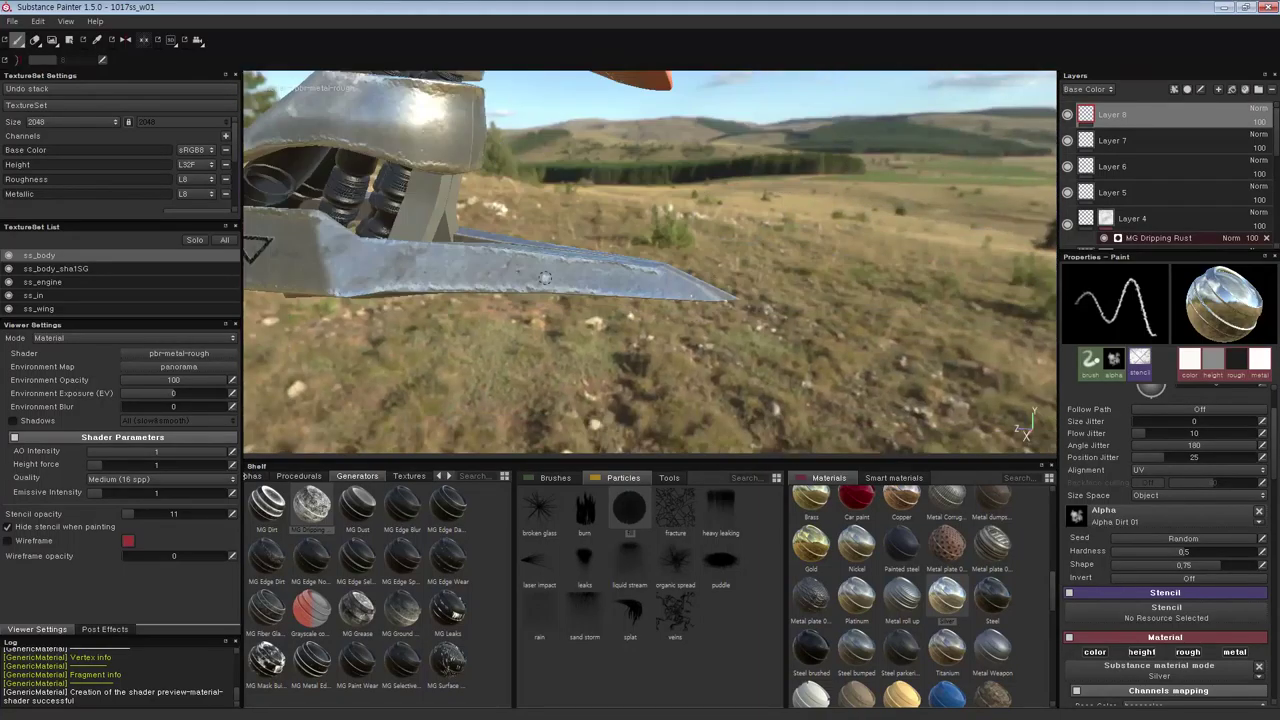
left_click_drag(545, 278, 590, 222, "alt")
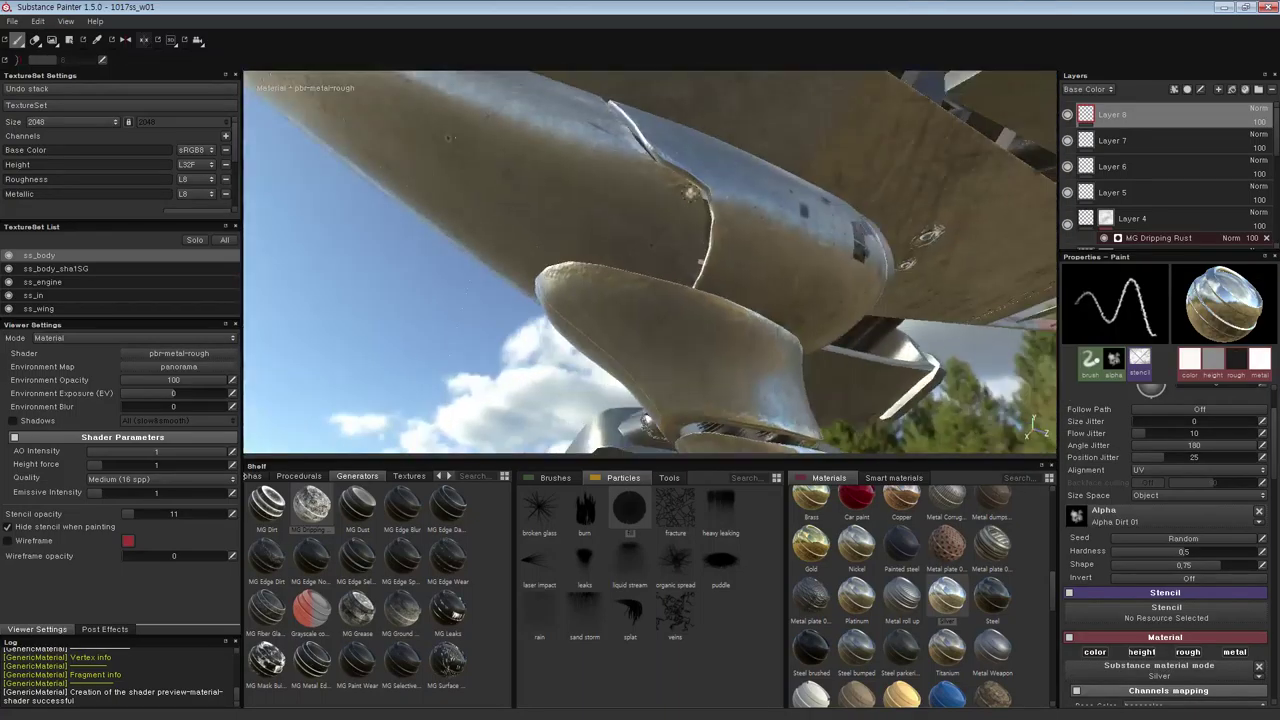
- Swing the view around the nose and wing tip, then add a new ss_wing paint layer
left_click_drag(449, 137, 571, 117, "alt")
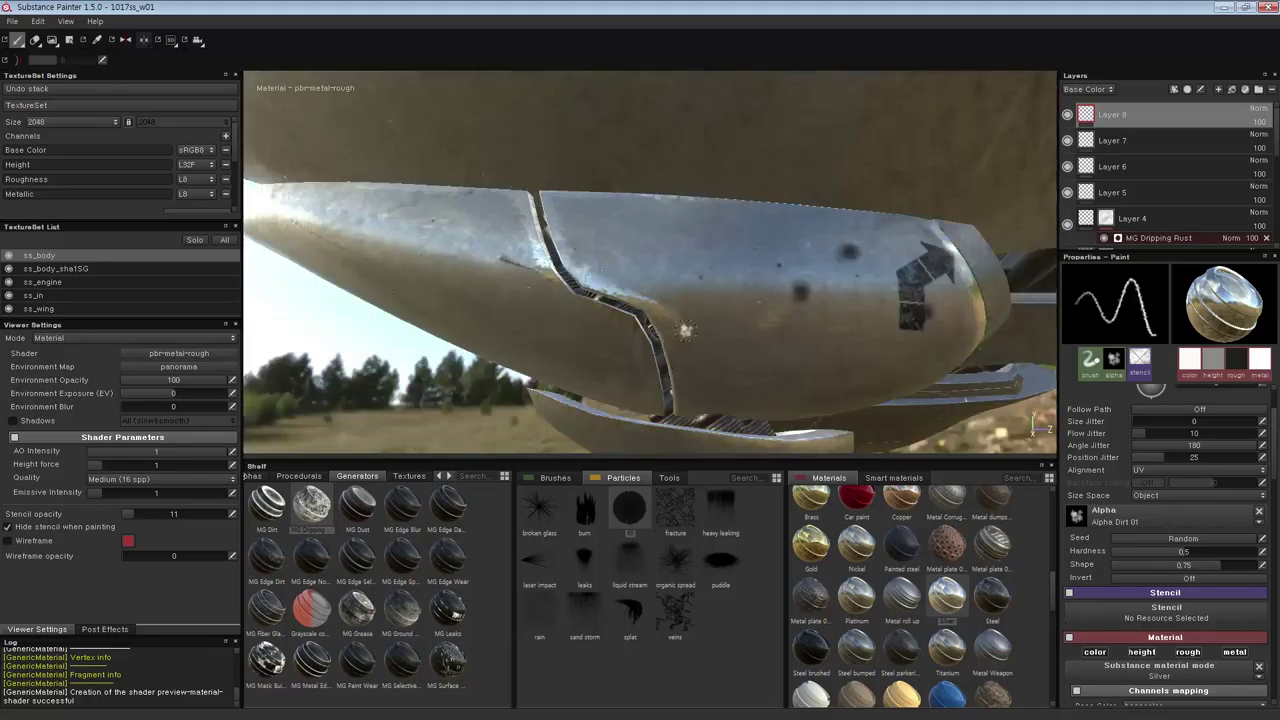
left_click_drag(685, 330, 592, 178, "alt")
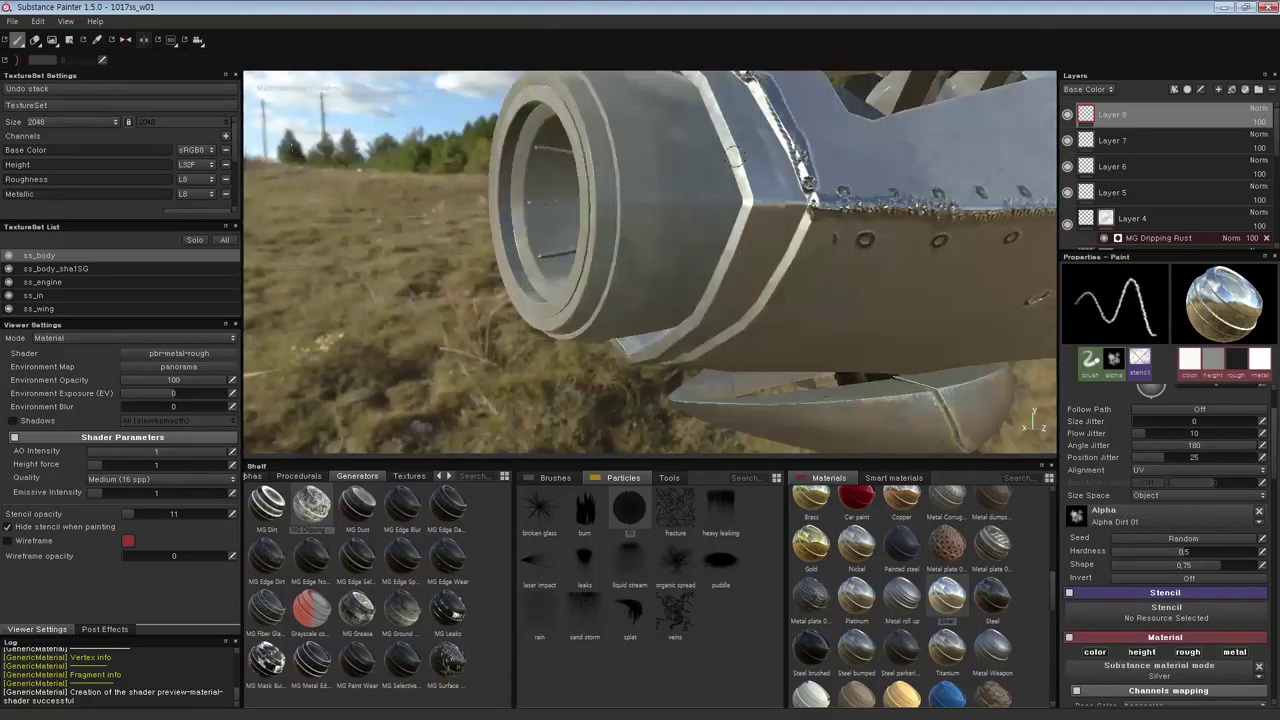
left_click_drag(650, 260, 560, 250, "alt")
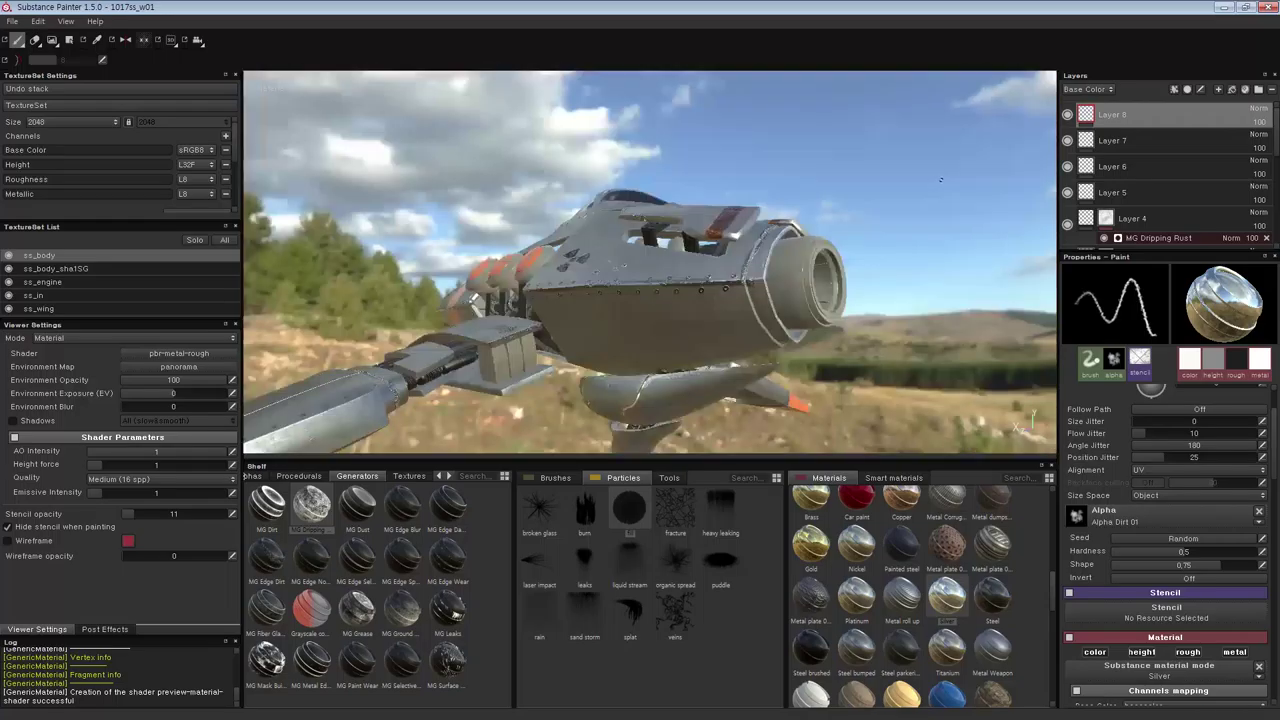
left_click_drag(640, 260, 700, 230, "alt")
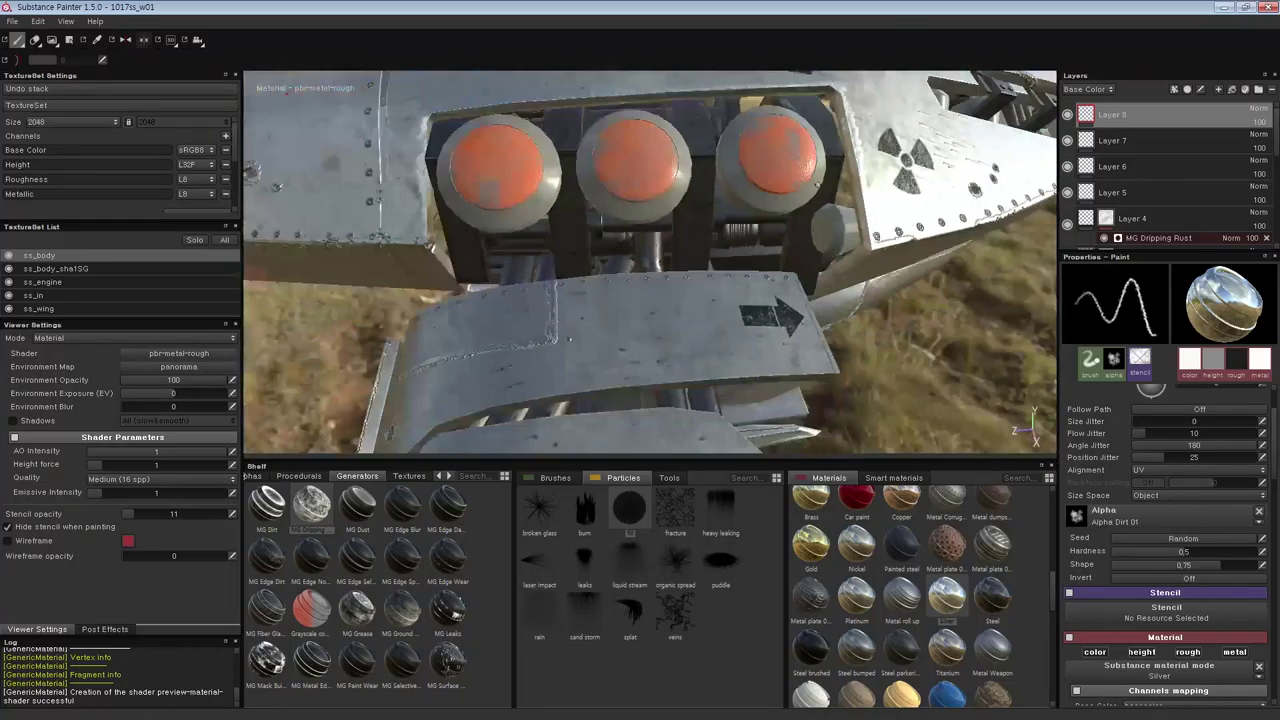
left_click_drag(700, 250, 797, 352, "alt")
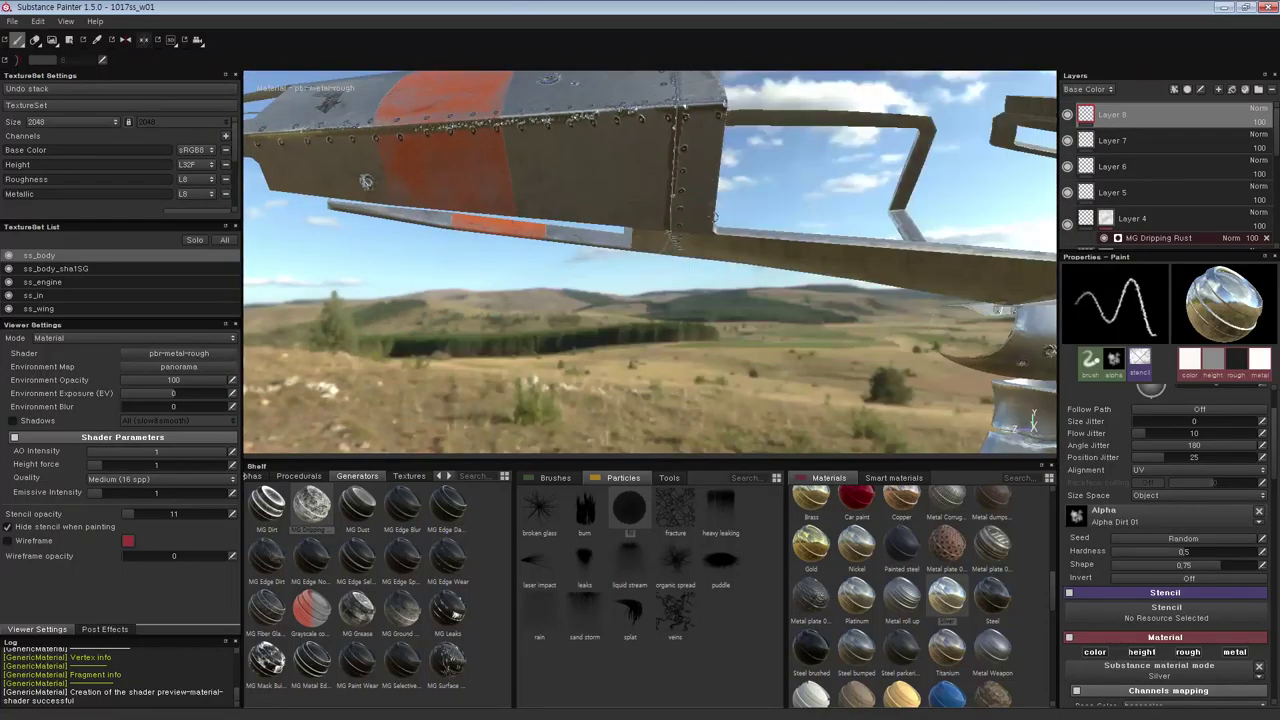
left_click_drag(366, 181, 987, 327, "alt")
key("ctrl+shift+n")
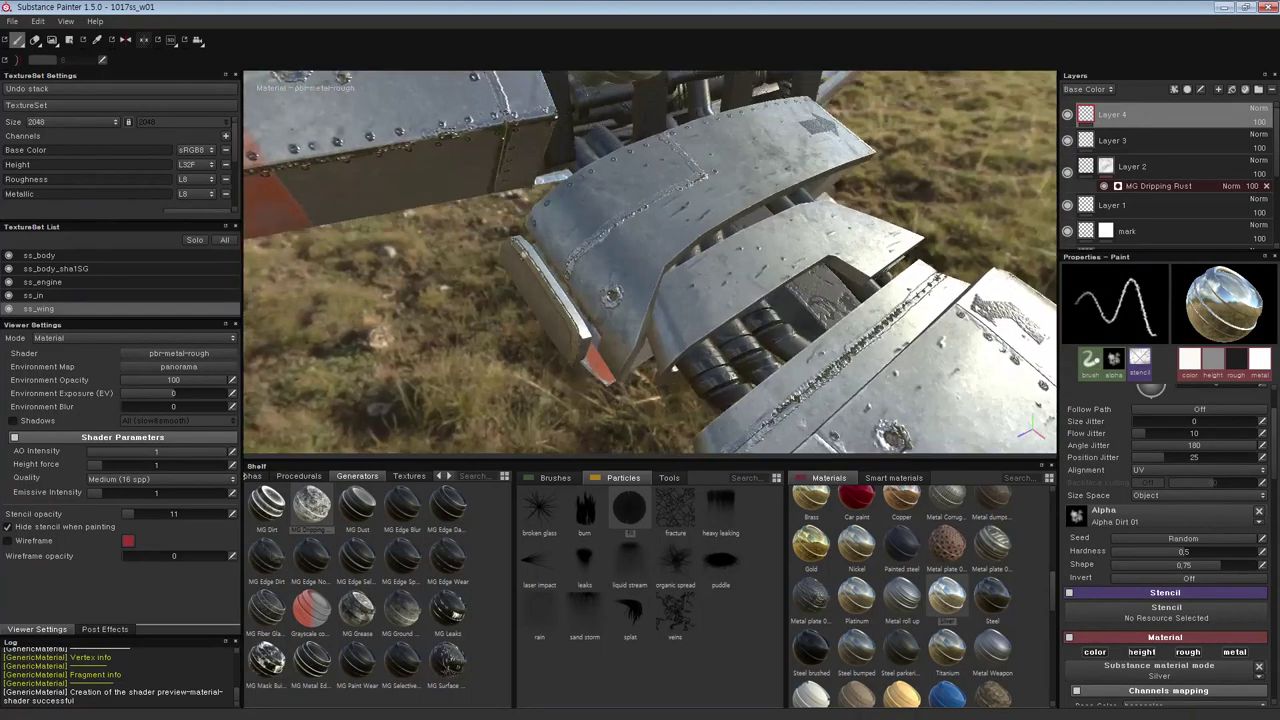
left_click_drag(675, 368, 619, 394, "alt")
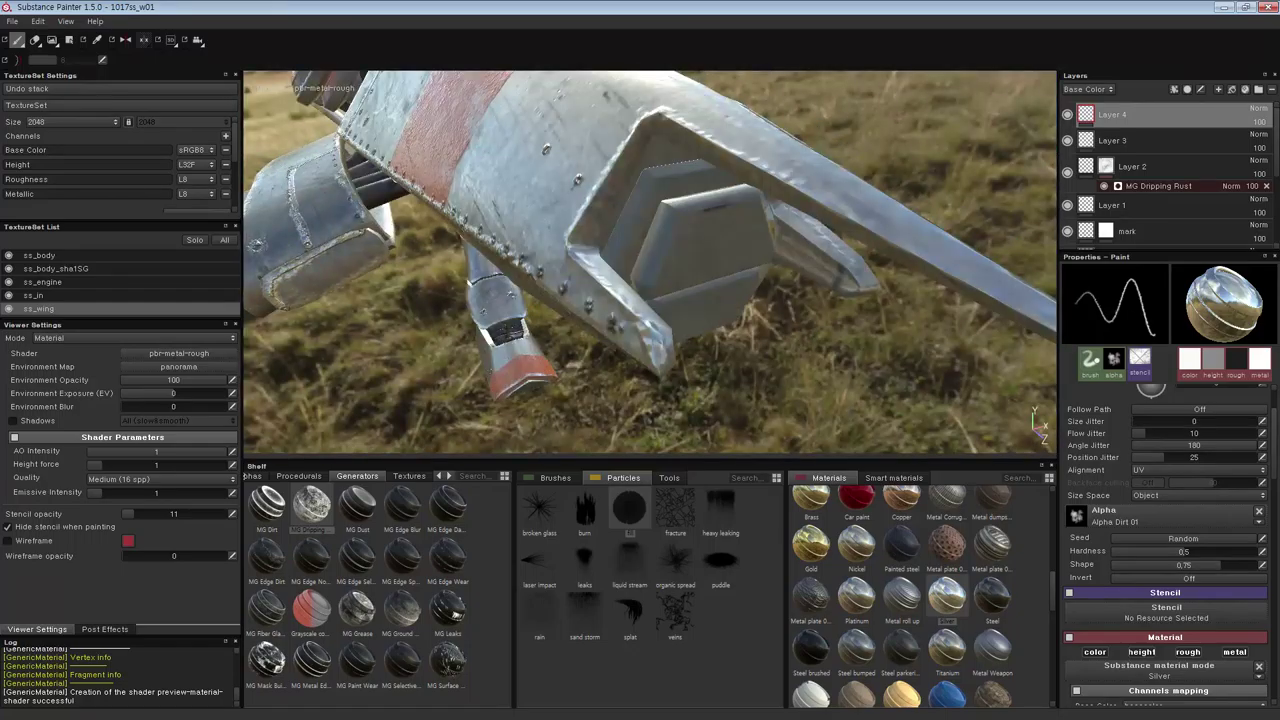
- Select the ss_engine texture set and save the project
left_click(43, 282)
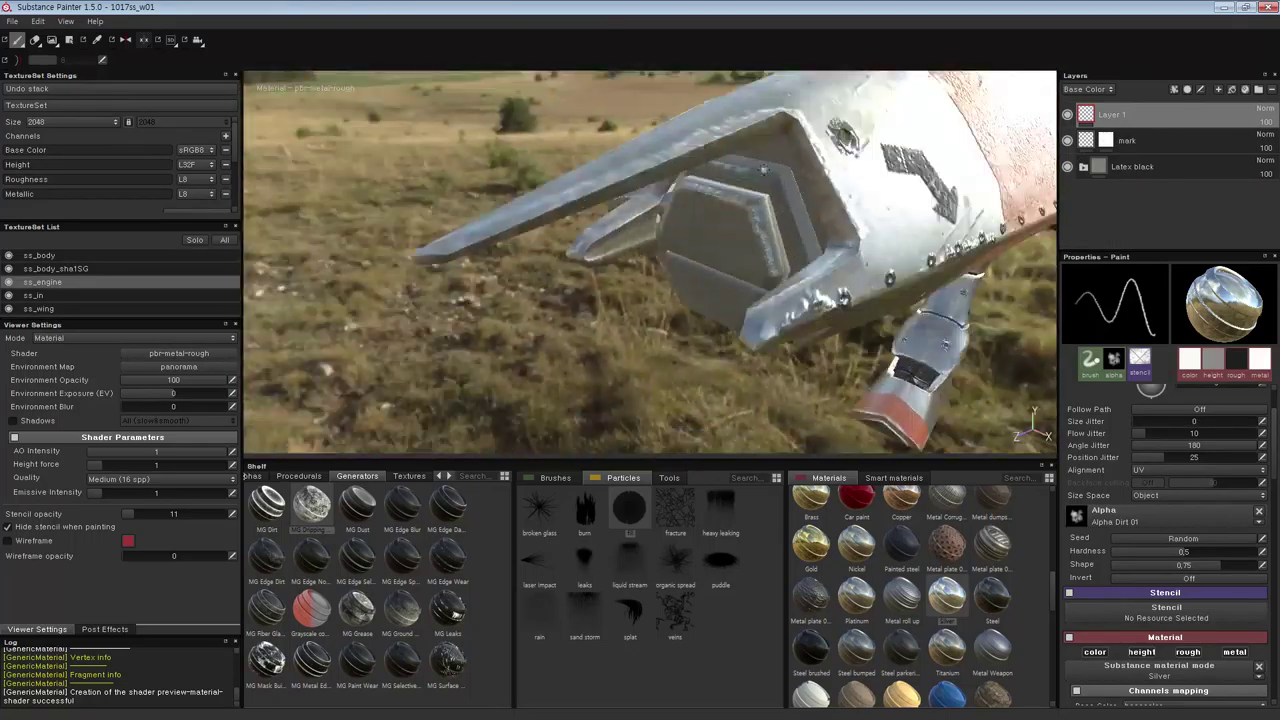
key("ctrl+s")
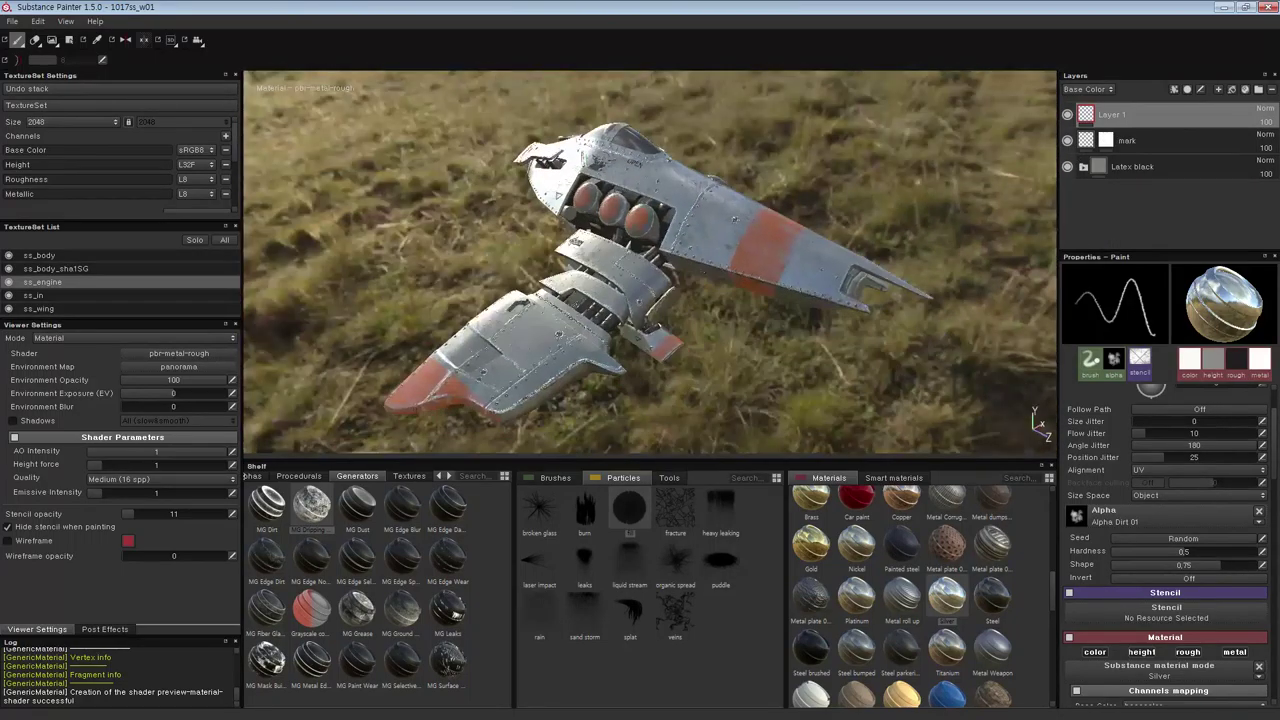